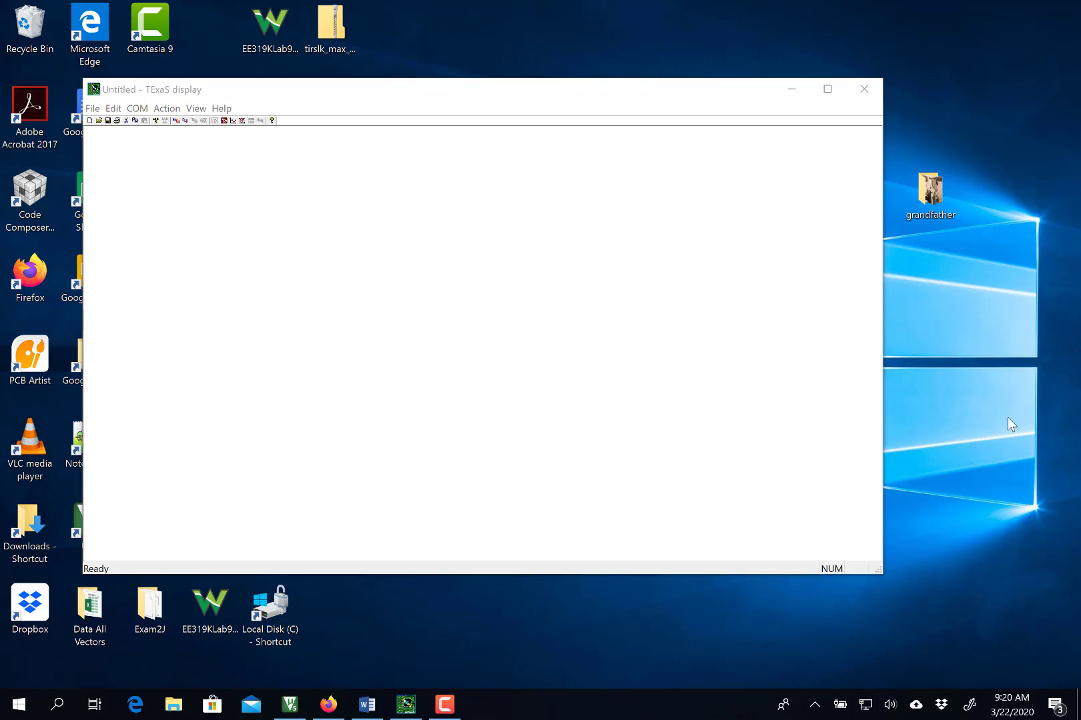
# - Download the Lab6 program to the board and run it in a µVision debug session
pyautogui.click(290, 705)
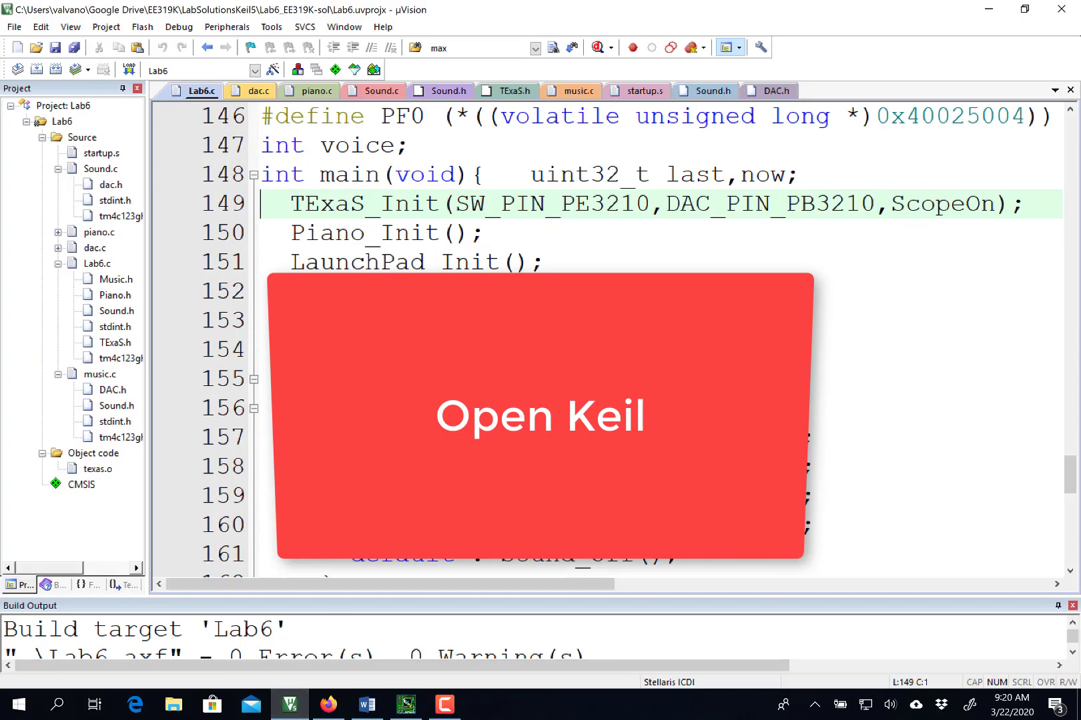
pyautogui.scroll(5, 309, 189)
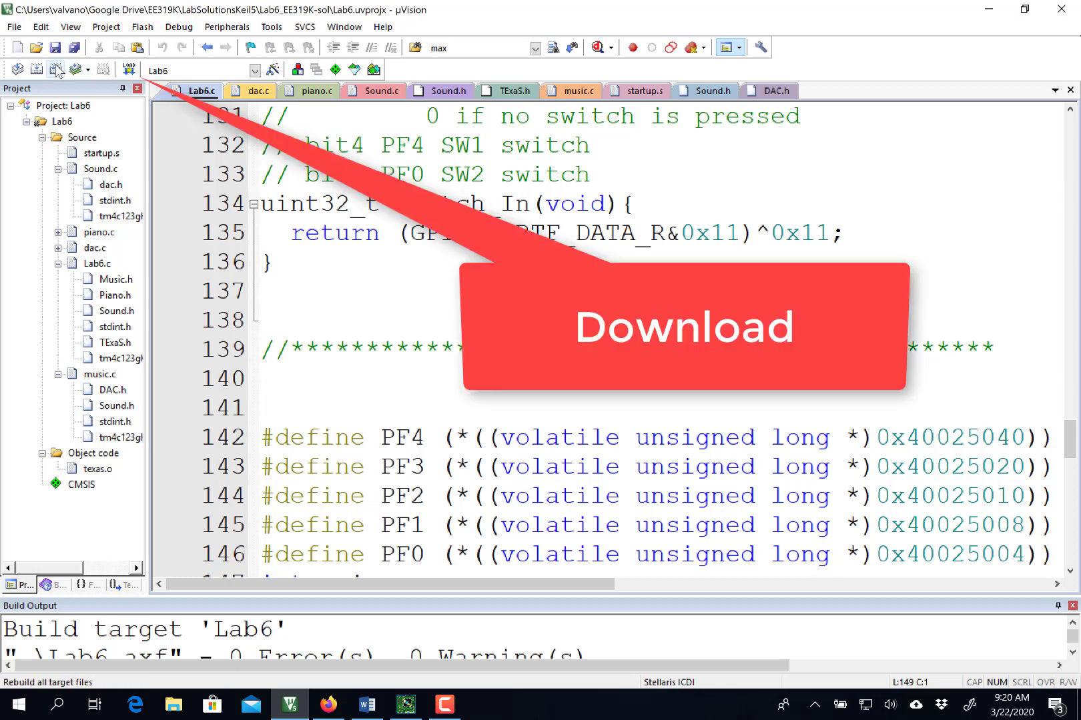
pyautogui.click(129, 71)
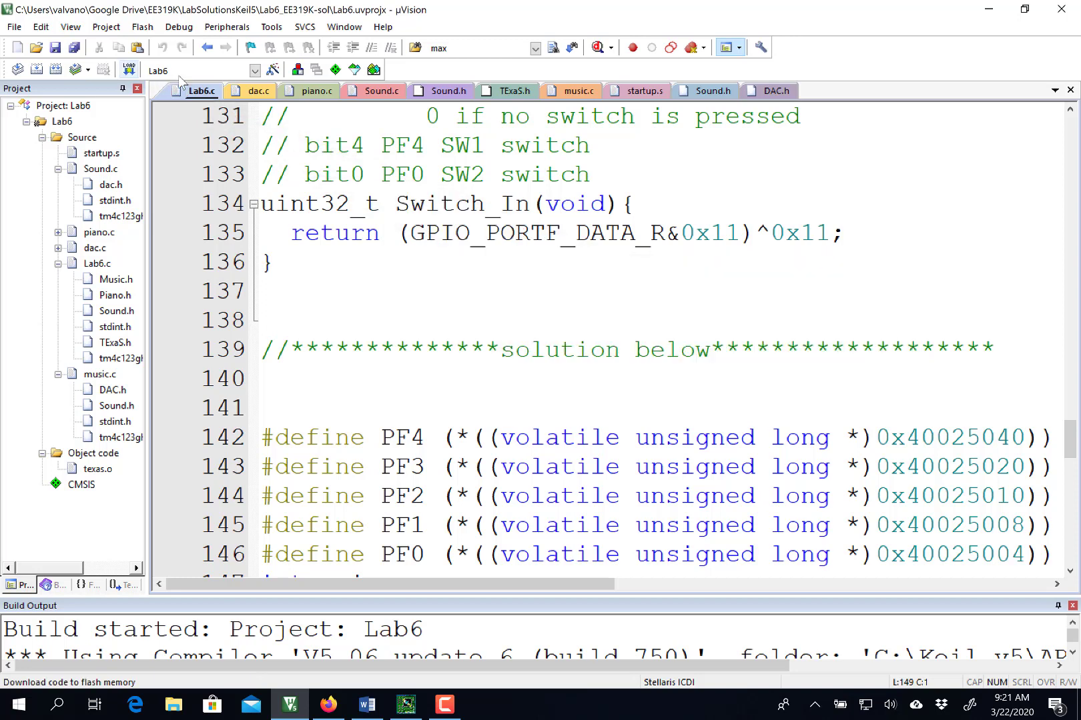
pyautogui.click(598, 48)
pyautogui.click(604, 386)
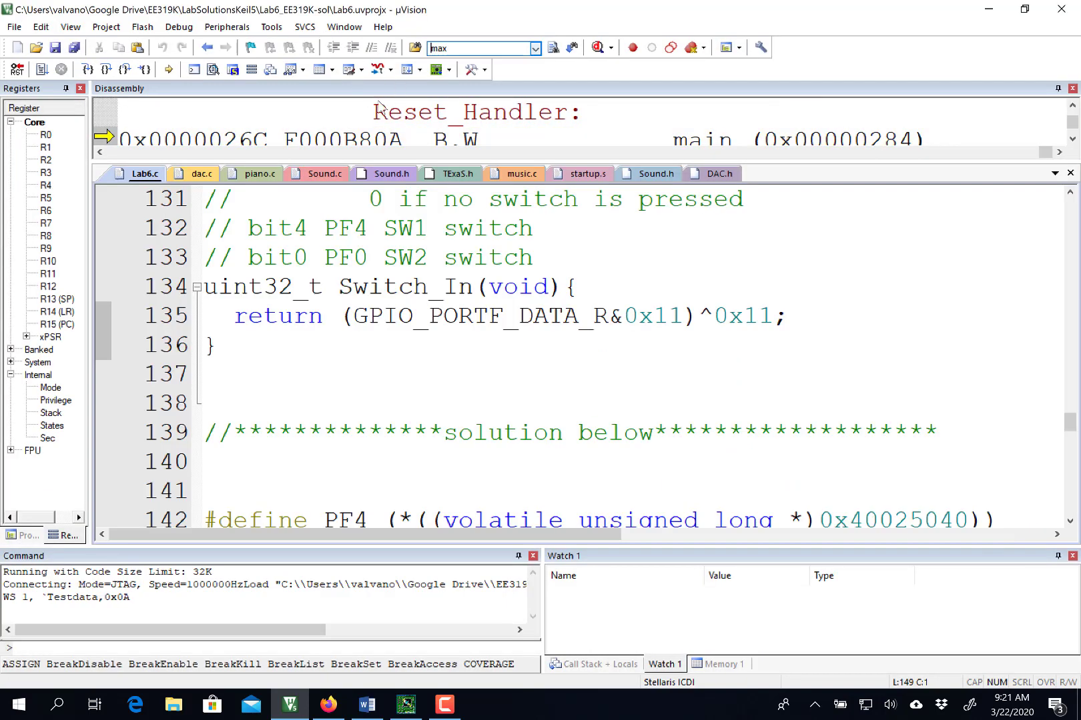
pyautogui.click(39, 71)
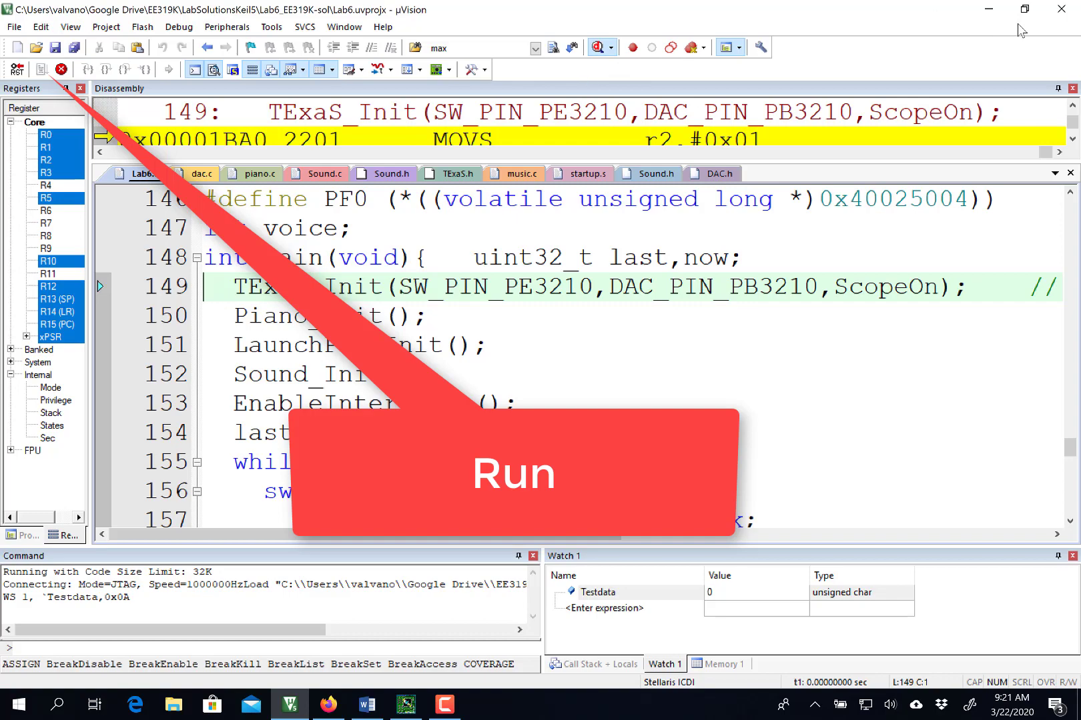
# - Minimize µVision and bring up the Lab 6 checkout document in Word
pyautogui.click(988, 10)
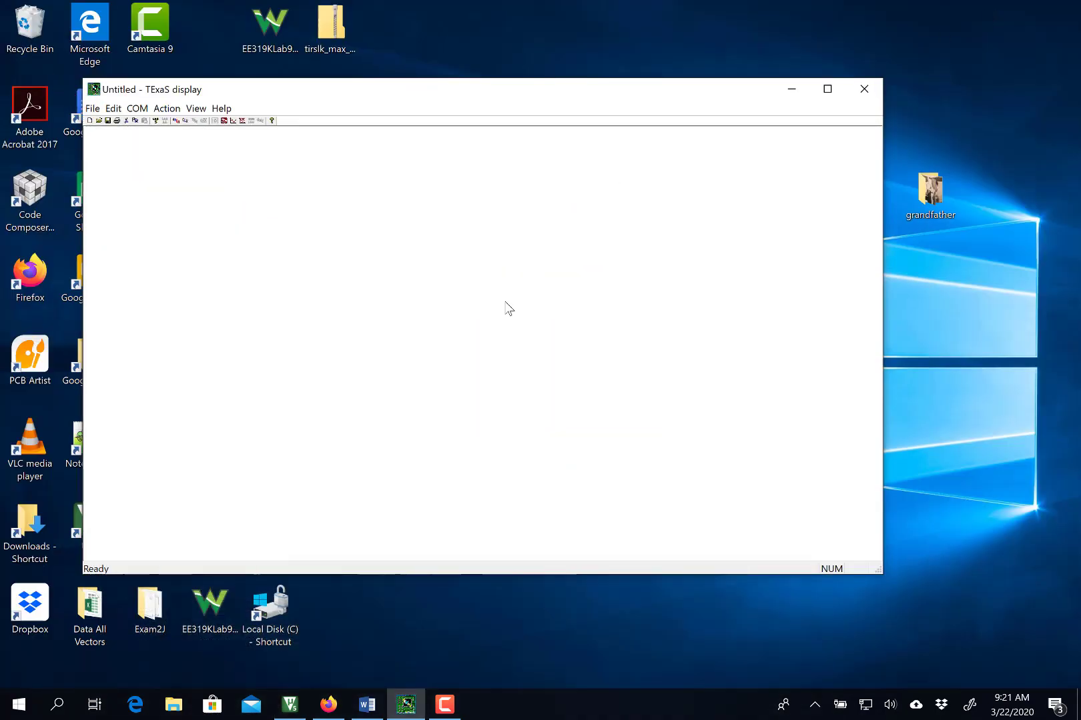
pyautogui.click(368, 705)
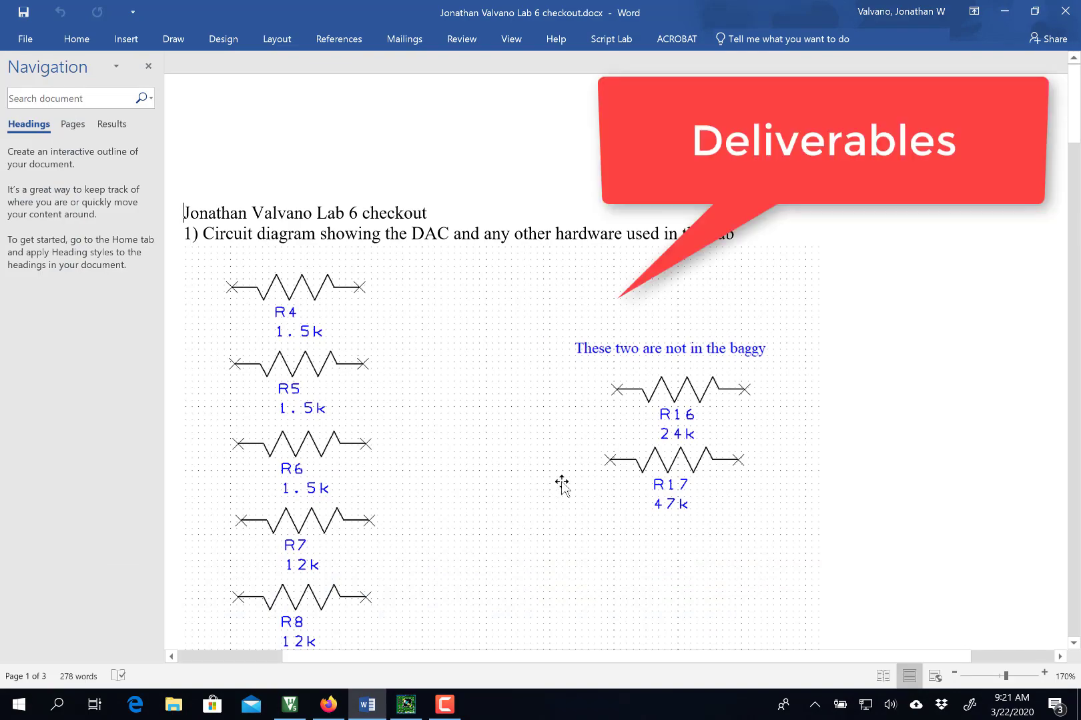
pyautogui.scroll(-2, 562, 485)
pyautogui.scroll(-5, 562, 484)
pyautogui.scroll(8, 562, 482)
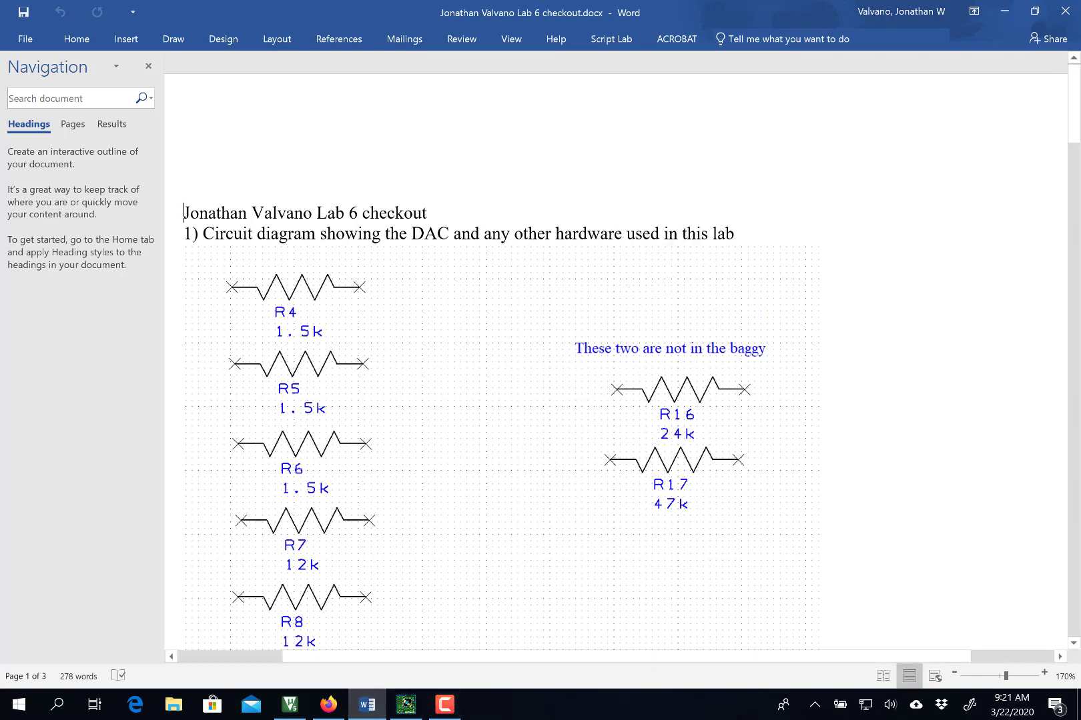
# - Connect TExaS display to the next serial port, COM29, and show the voltage scope trace
pyautogui.click(406, 707)
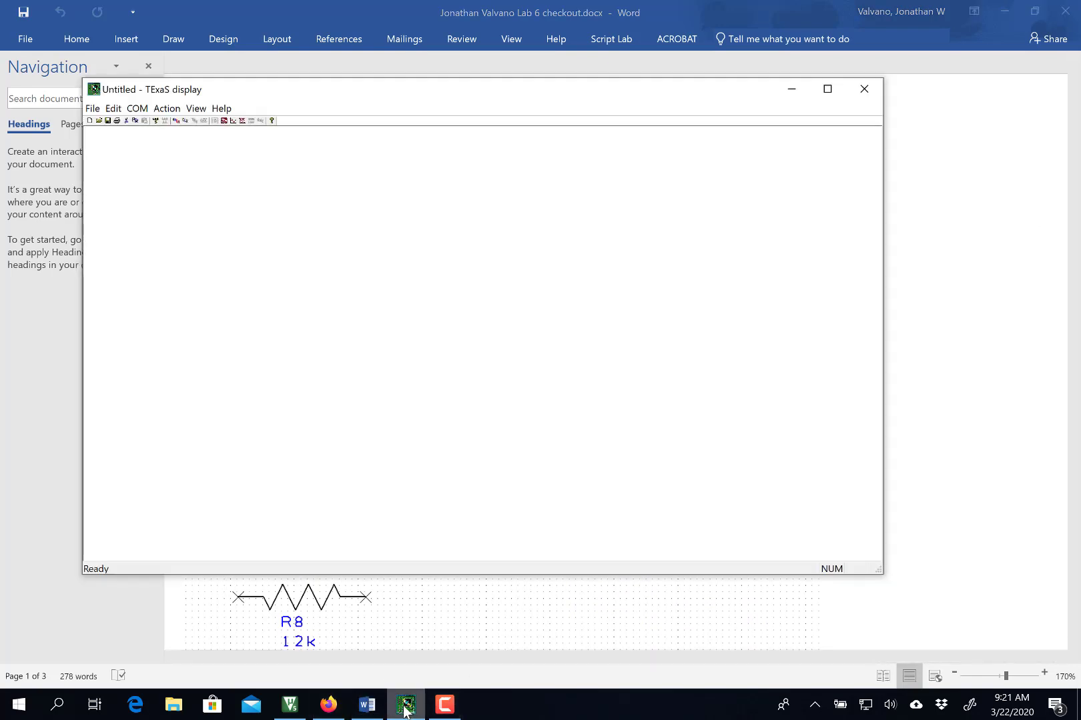
pyautogui.click(137, 108)
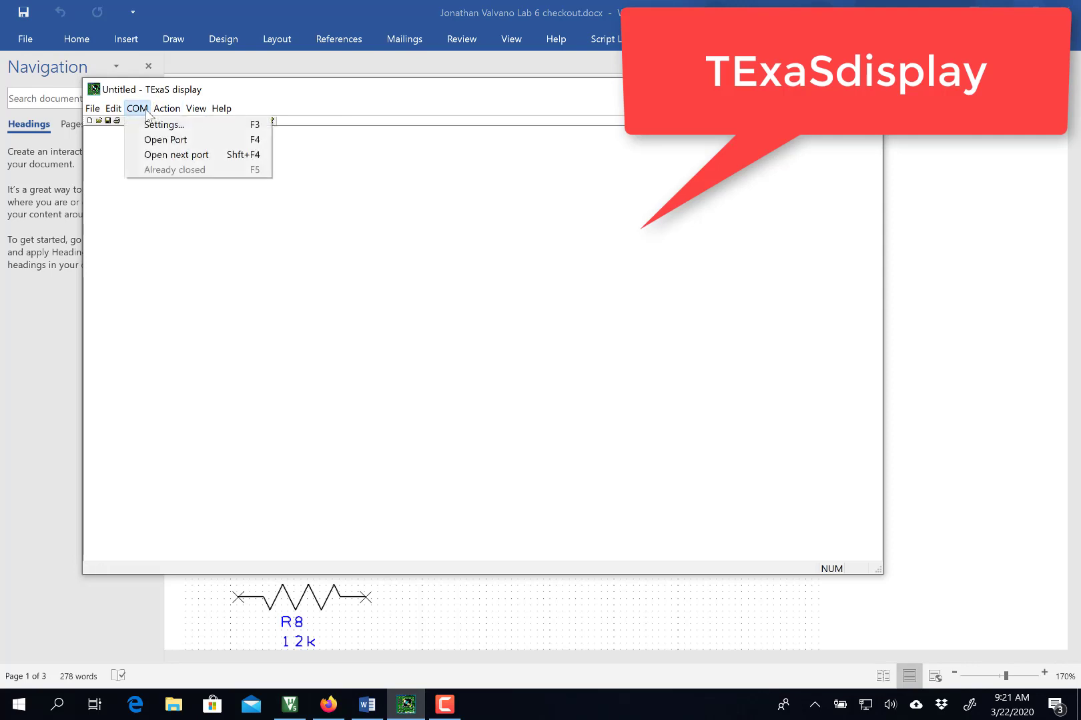
pyautogui.click(157, 157)
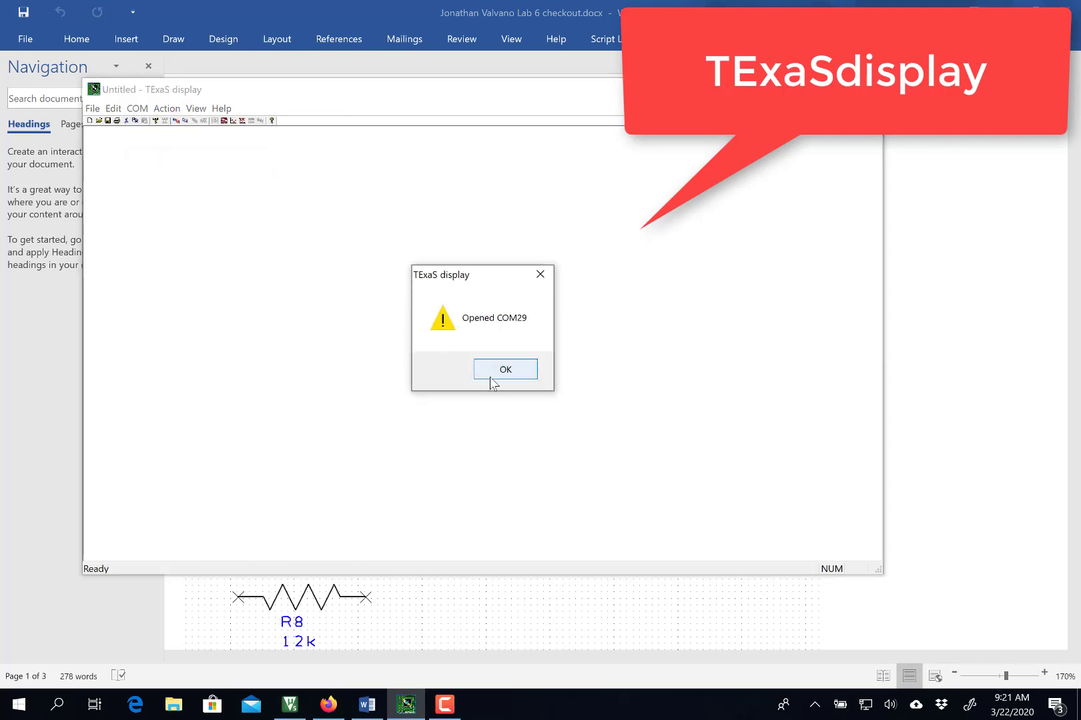
pyautogui.click(493, 378)
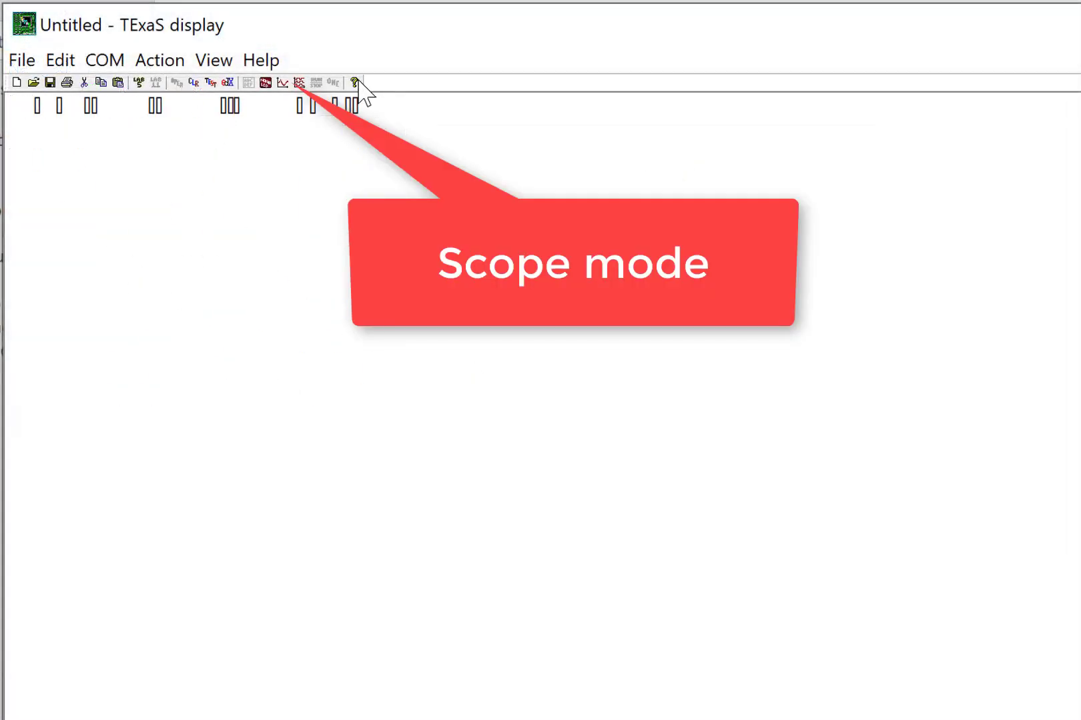
pyautogui.click(284, 83)
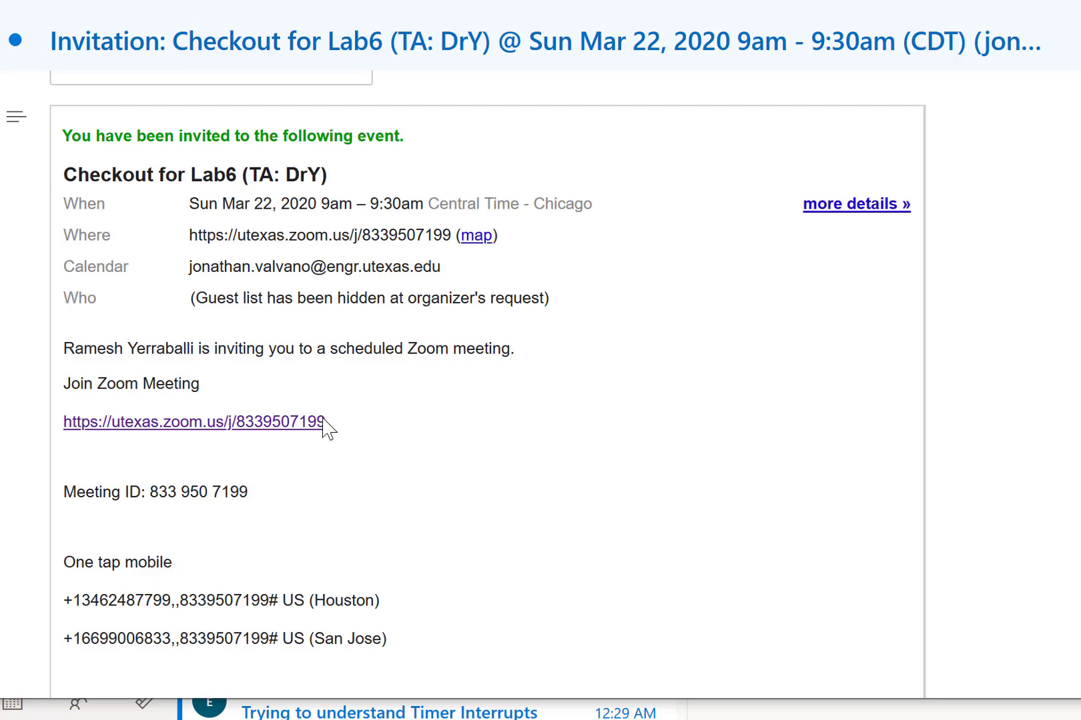
# - Follow the Zoom meeting link in the Lab6 checkout invitation email
pyautogui.click(251, 420)
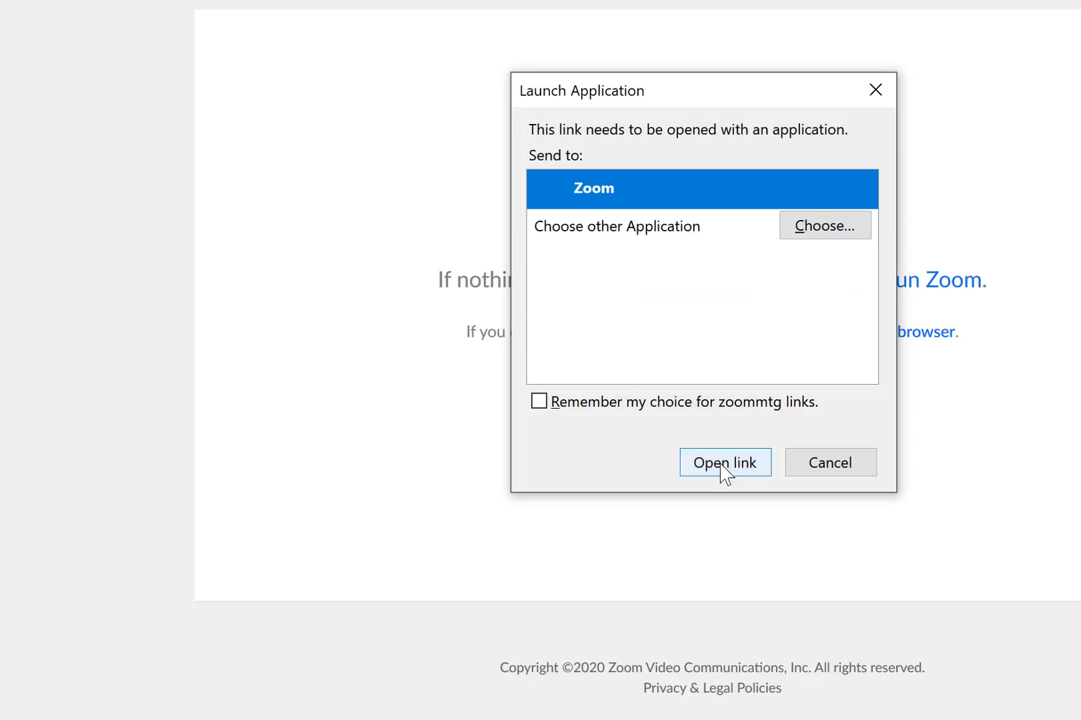
# - Join Ramesh Yerraballi's meeting with computer audio and unmute the microphone
pyautogui.click(722, 469)
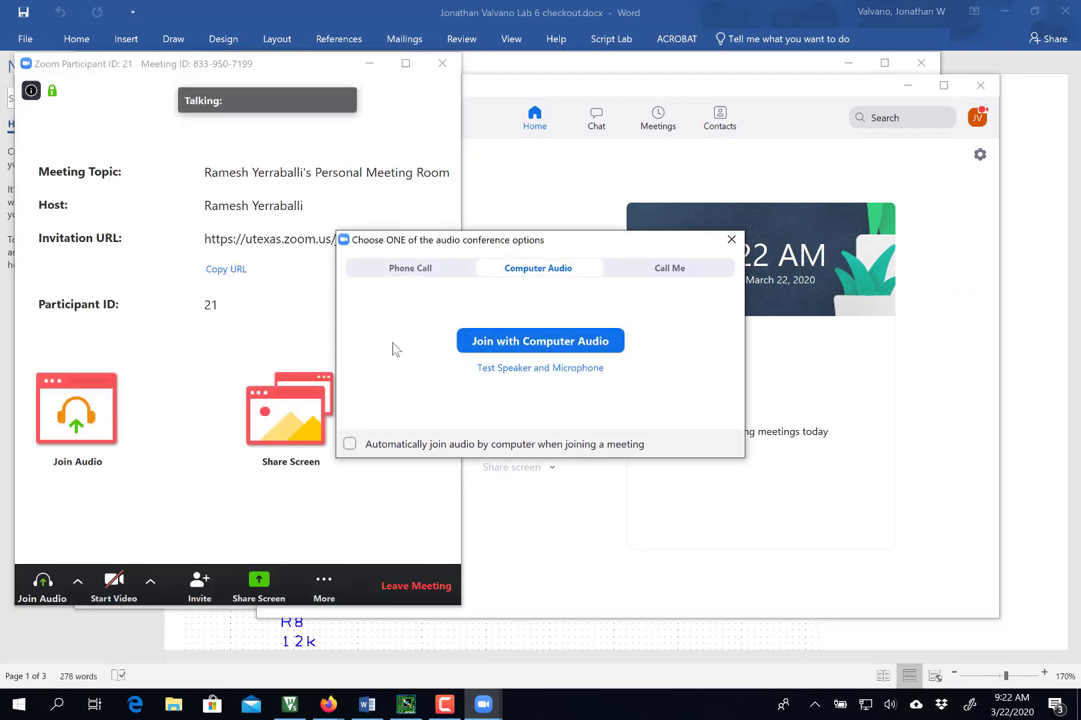
pyautogui.click(577, 342)
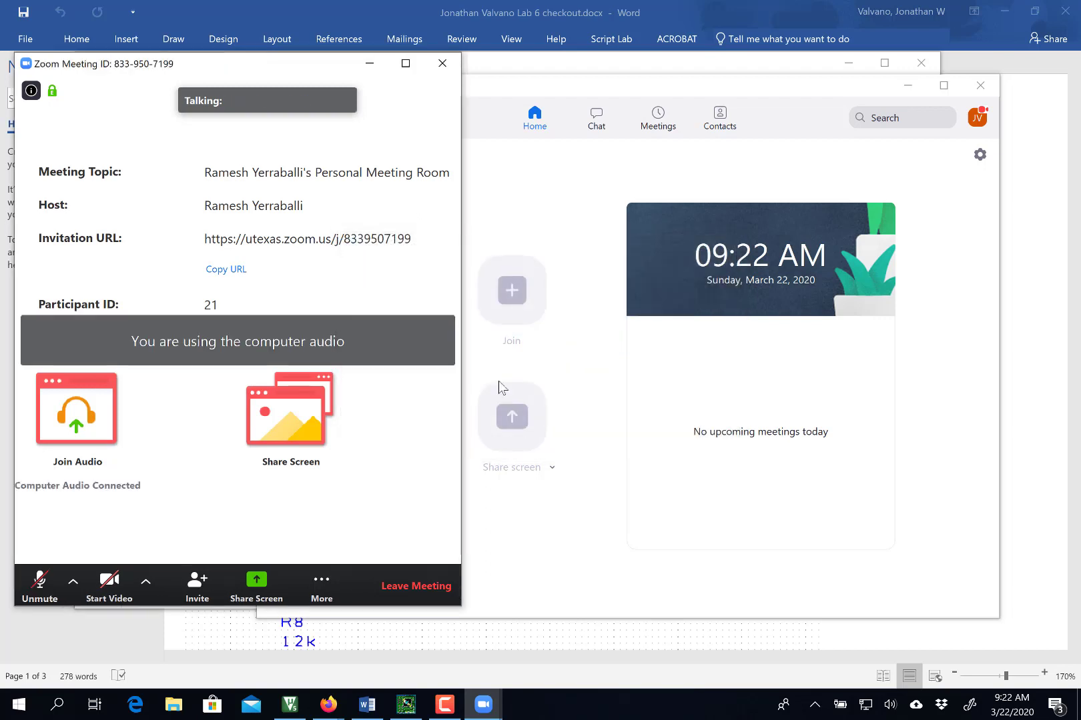
pyautogui.click(48, 583)
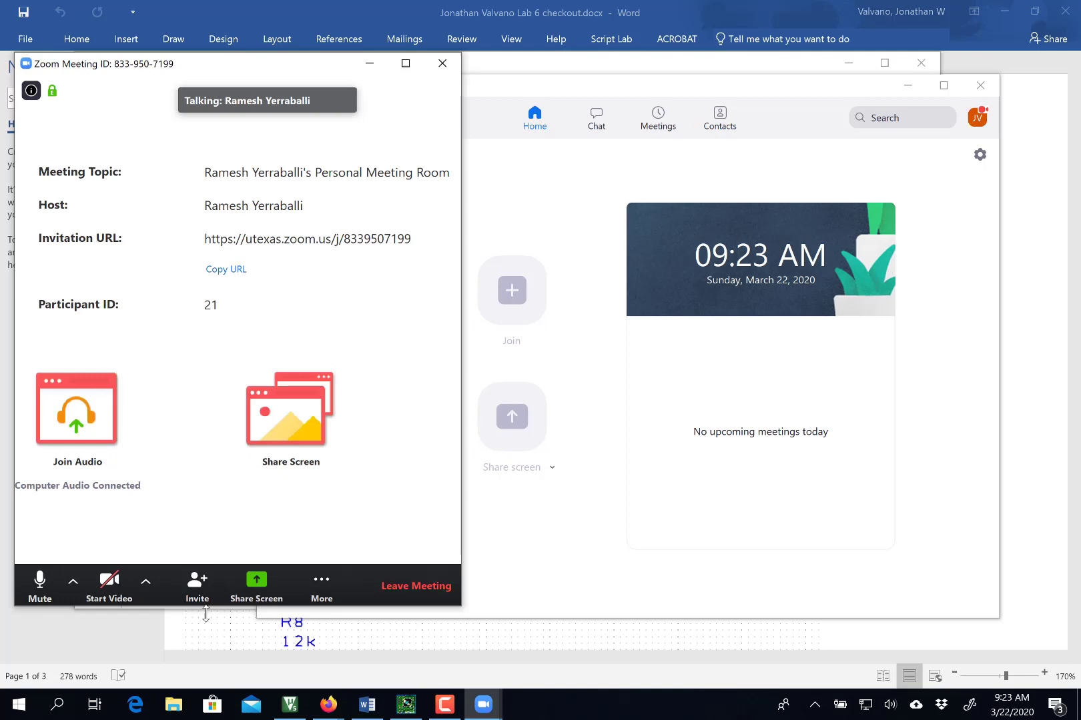
# - Share the entire screen, rather than a single window, with the Zoom meeting
pyautogui.click(259, 579)
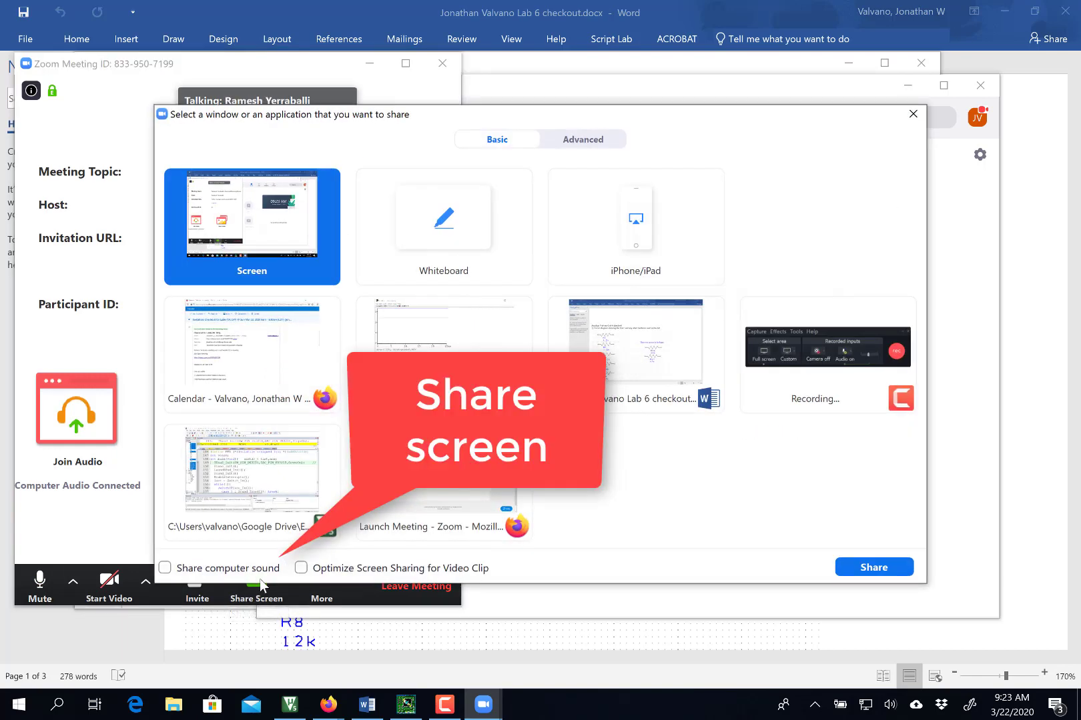
pyautogui.click(873, 568)
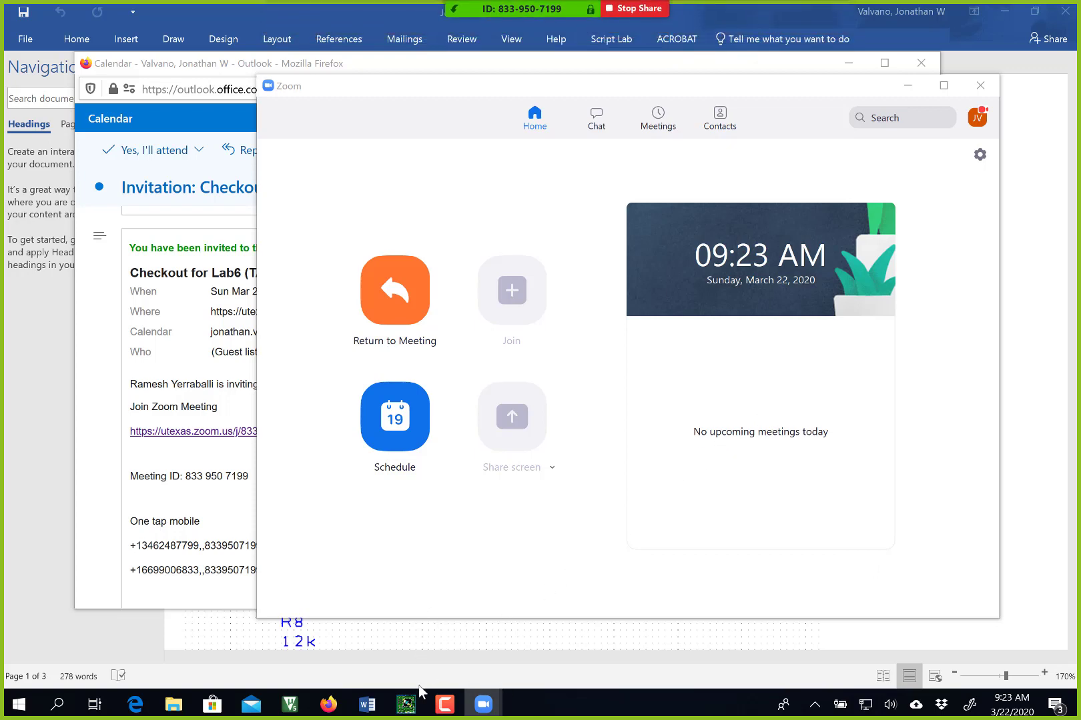
# - Bring up the checkout document and place the cursor after the first interrupt question
pyautogui.click(366, 705)
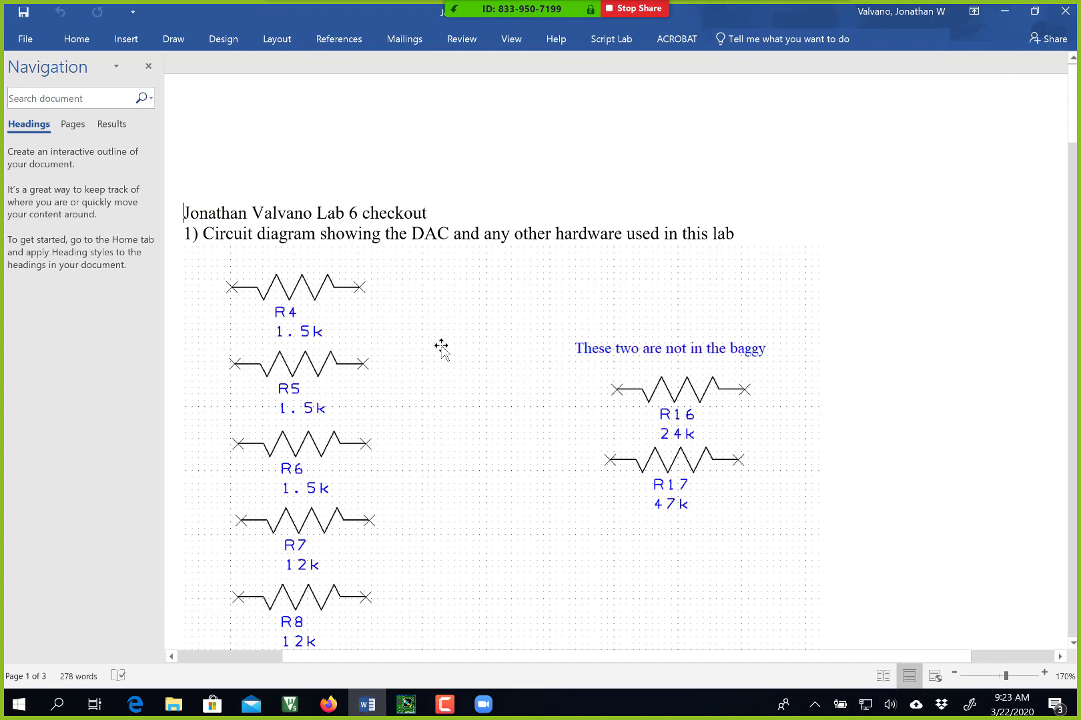
pyautogui.scroll(-2, 441, 345)
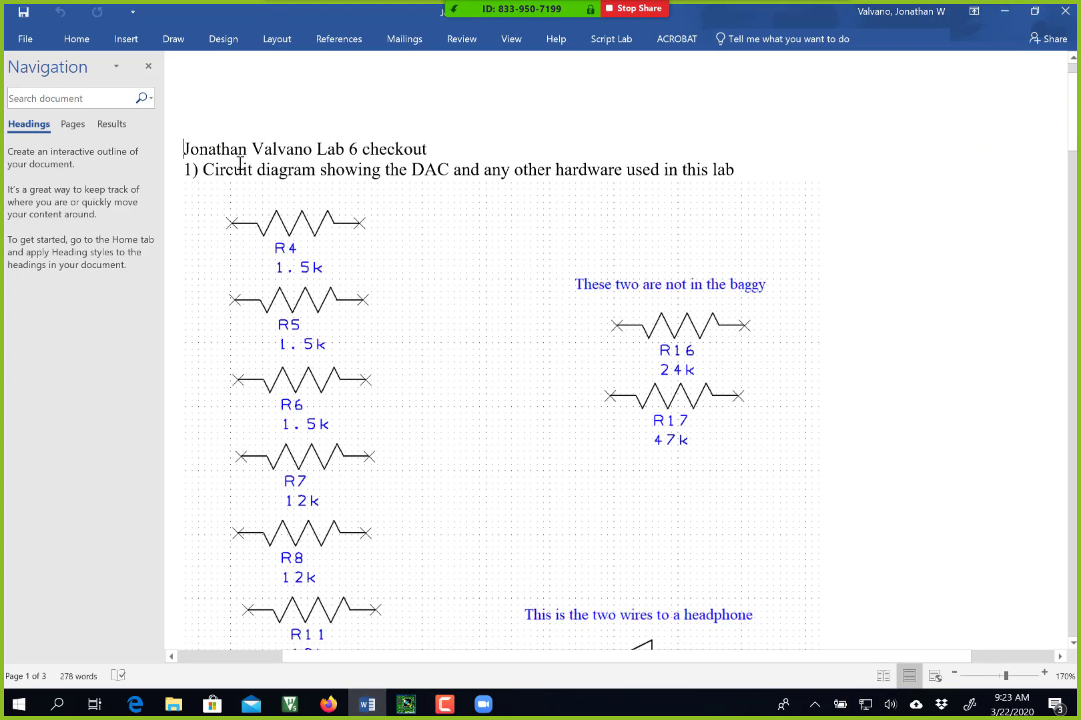
pyautogui.moveTo(239, 169); pyautogui.dragTo(476, 195)
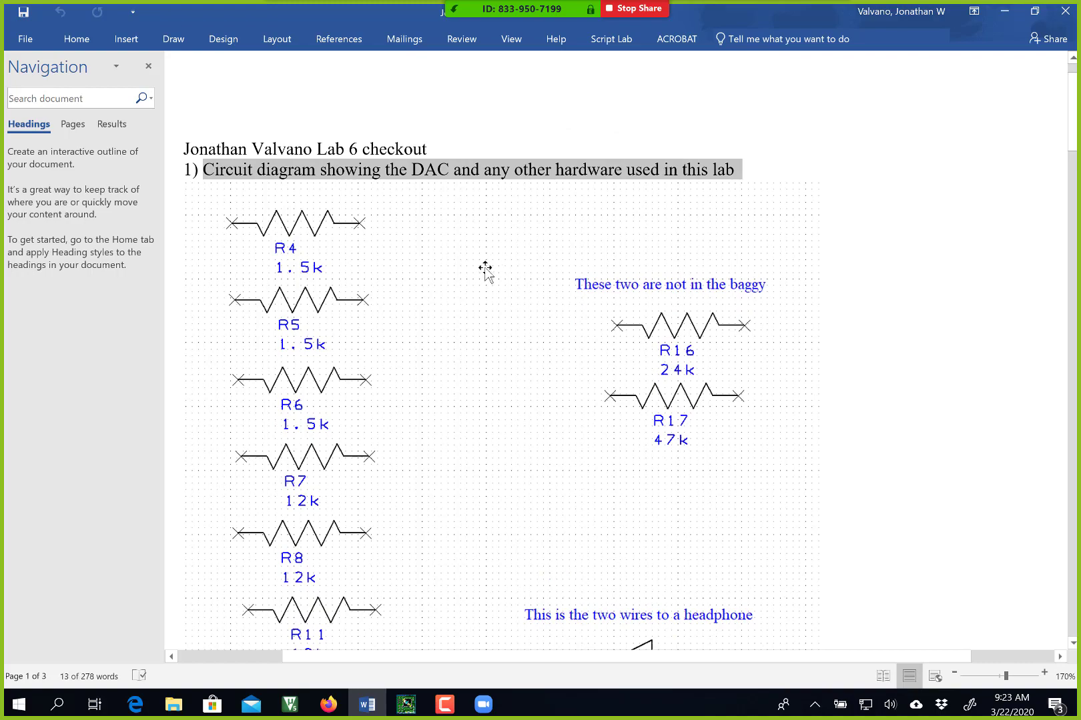
pyautogui.scroll(-2, 483, 271)
pyautogui.scroll(-3, 483, 270)
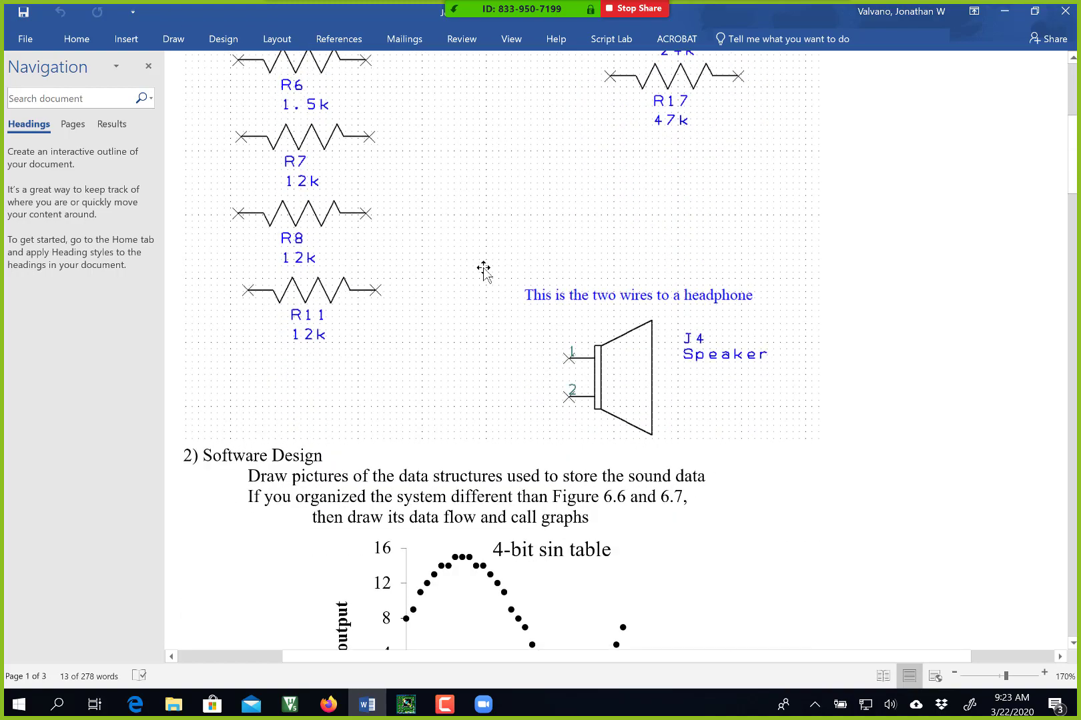
pyautogui.scroll(-2, 337, 253)
pyautogui.moveTo(240, 265); pyautogui.dragTo(354, 266)
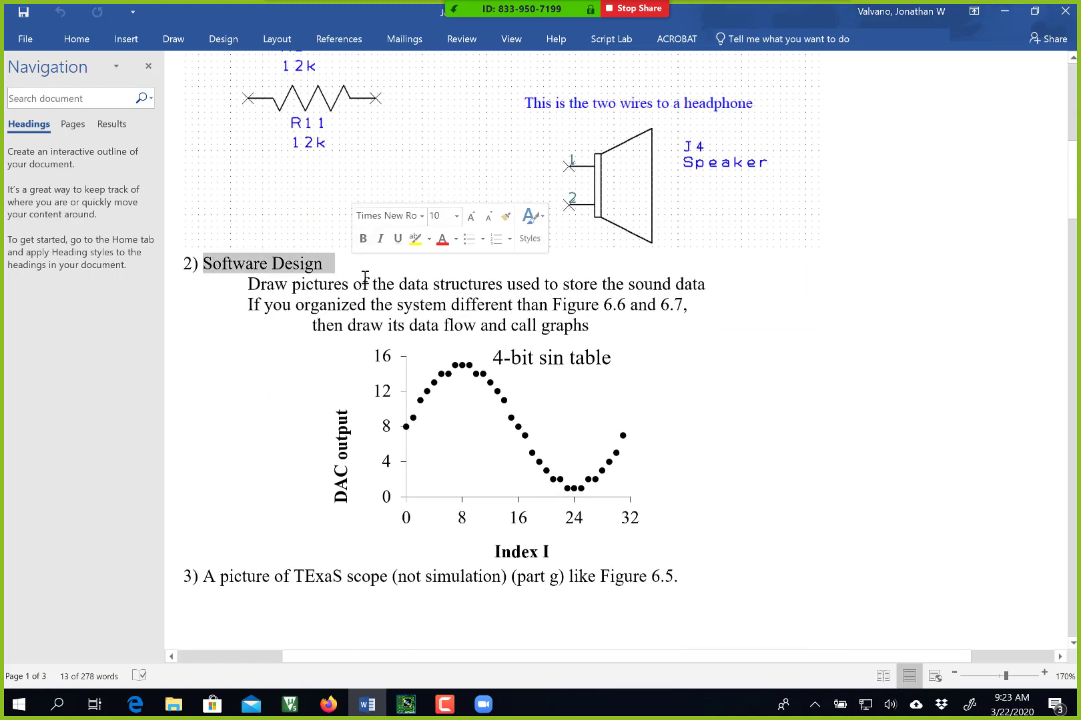
pyautogui.scroll(-3, 366, 278)
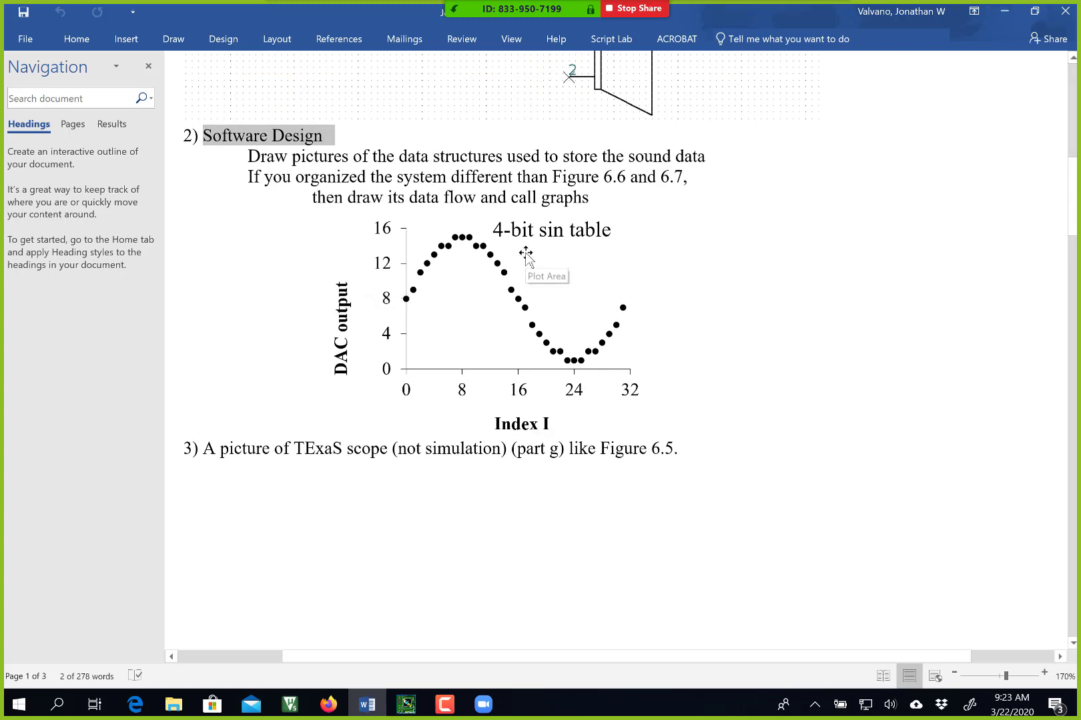
pyautogui.scroll(-3, 525, 261)
pyautogui.scroll(4, 216, 273)
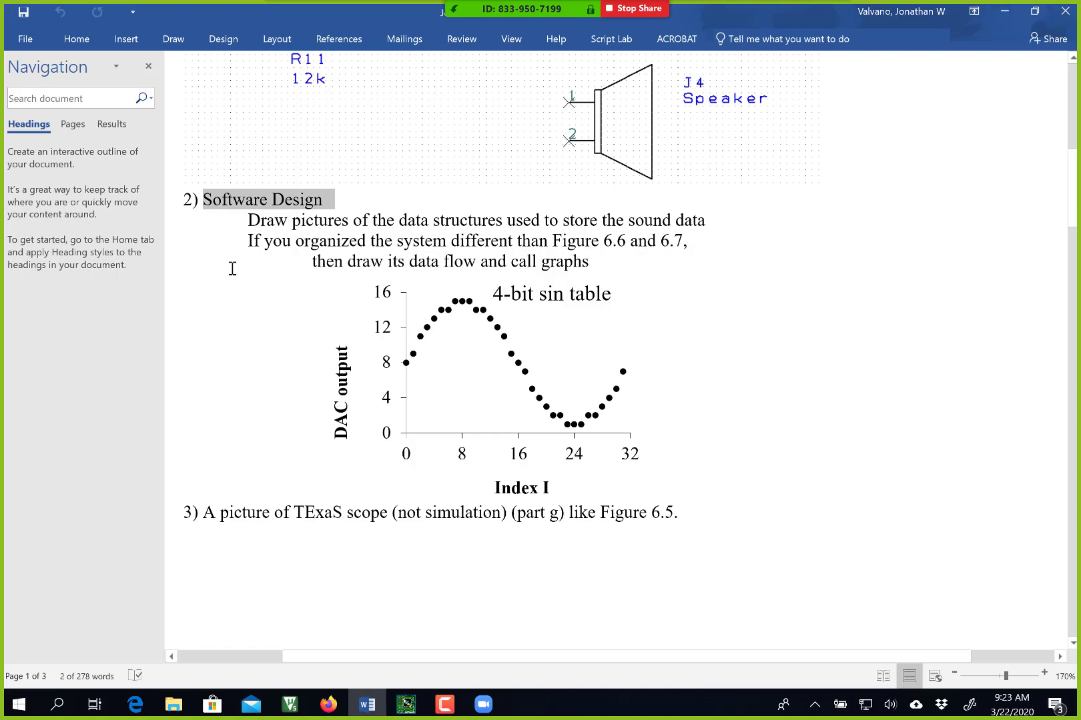
pyautogui.scroll(-3, 233, 267)
pyautogui.scroll(-5, 233, 268)
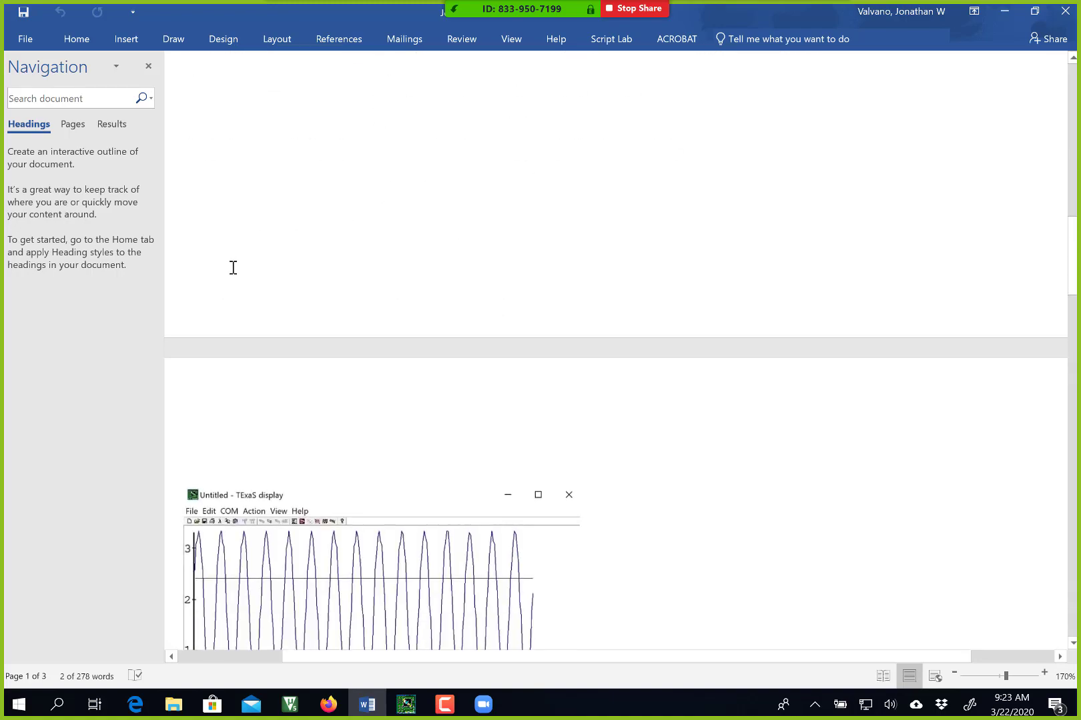
pyautogui.scroll(-5, 233, 267)
pyautogui.scroll(-2, 234, 264)
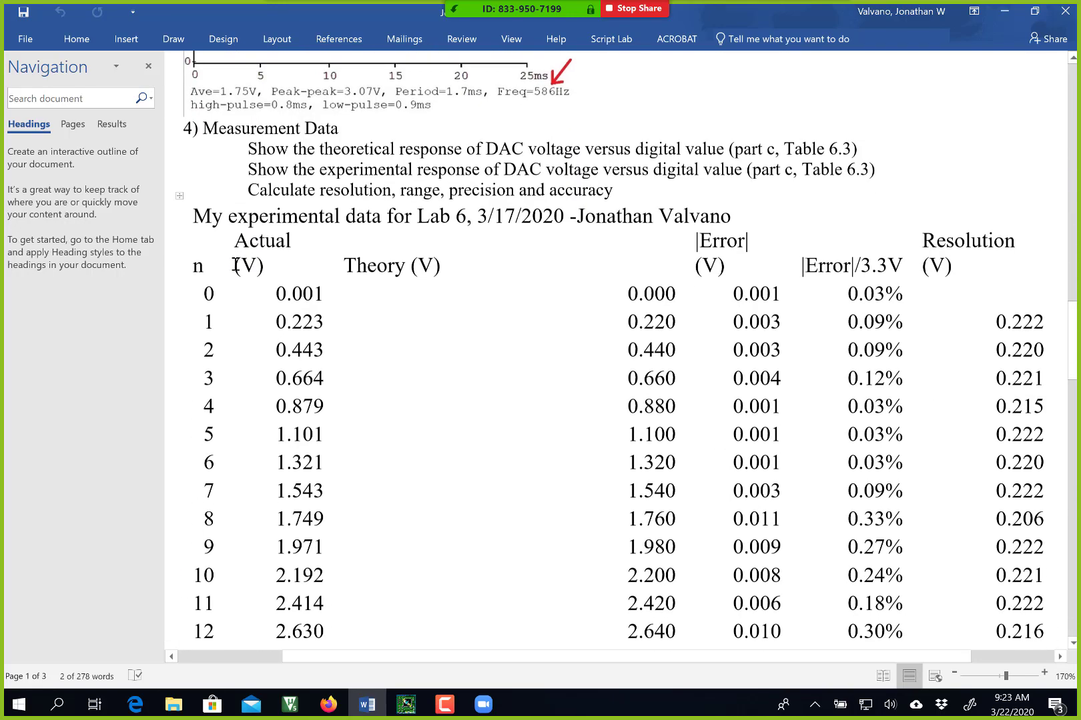
pyautogui.scroll(1, 236, 264)
pyautogui.scroll(3, 235, 262)
pyautogui.scroll(-4, 237, 260)
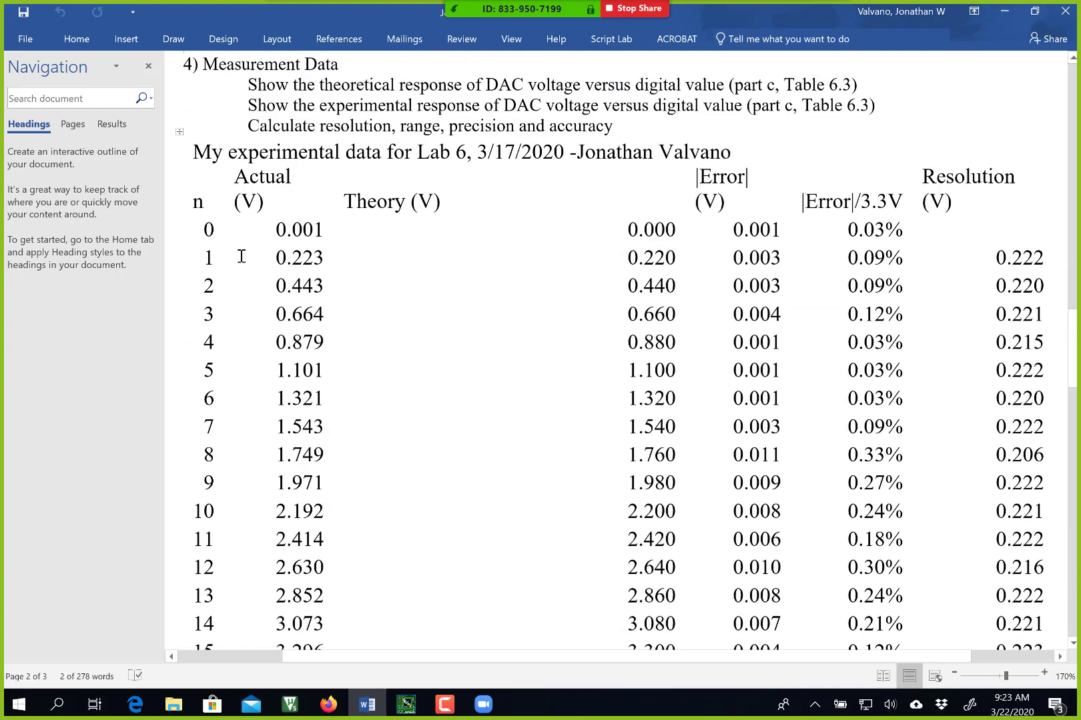
pyautogui.scroll(-1, 240, 256)
pyautogui.scroll(-3, 241, 256)
pyautogui.scroll(-5, 241, 255)
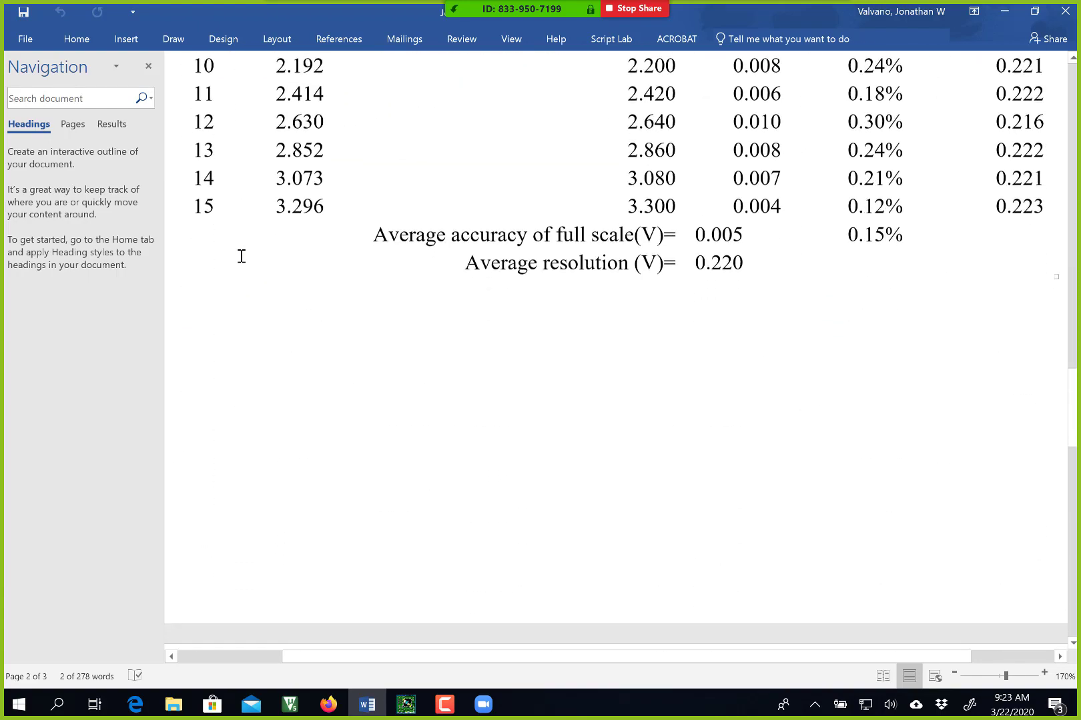
pyautogui.scroll(-3, 241, 255)
pyautogui.scroll(-2, 241, 255)
pyautogui.scroll(-4, 240, 255)
pyautogui.scroll(-2, 242, 256)
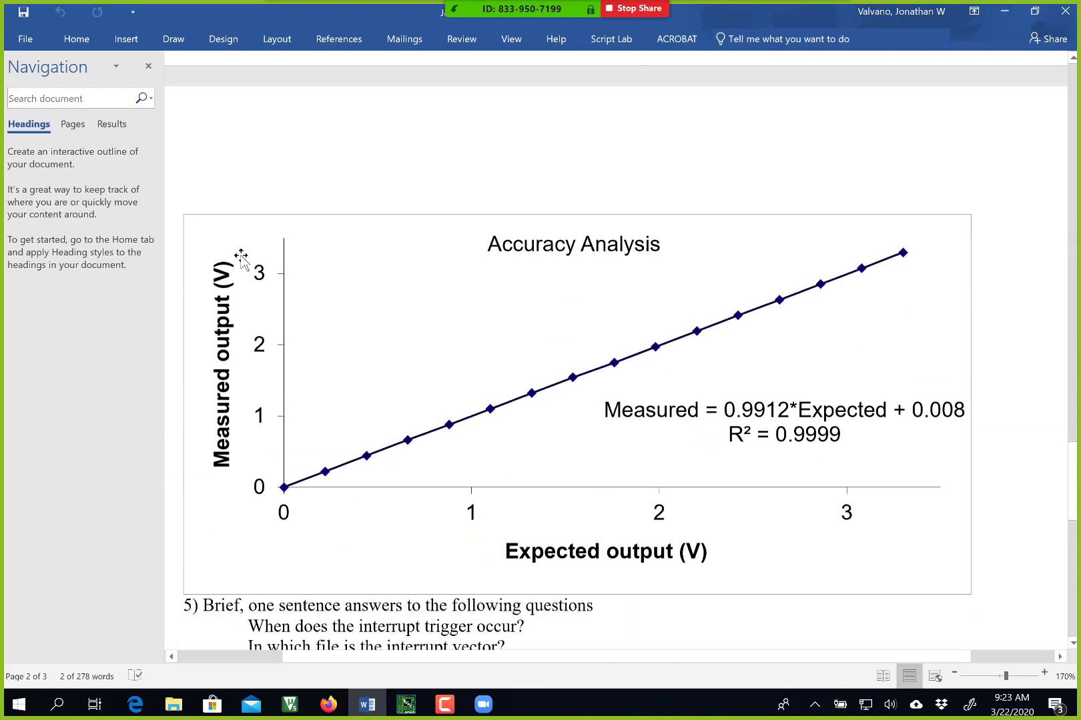
pyautogui.scroll(-3, 241, 256)
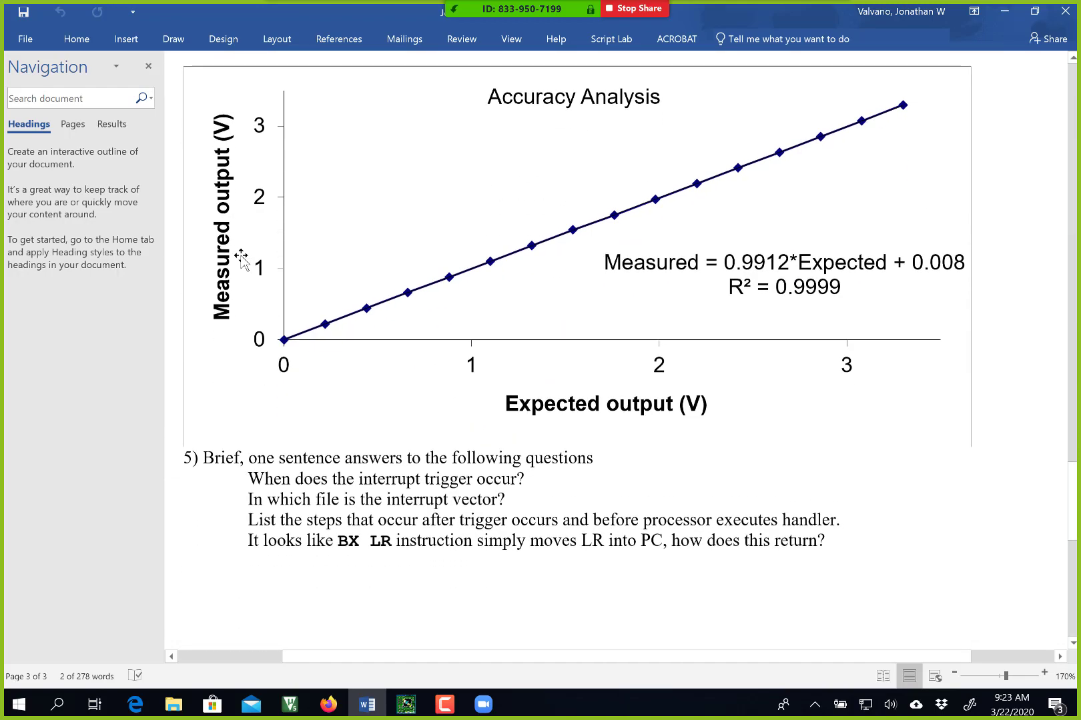
pyautogui.scroll(-1, 242, 257)
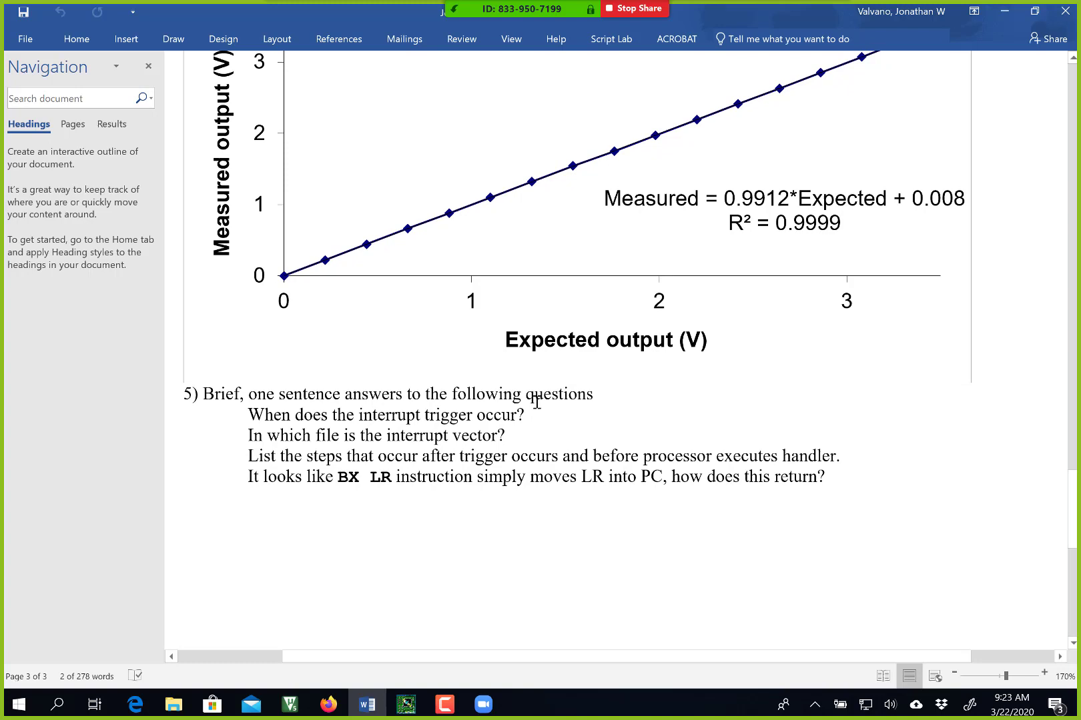
pyautogui.scroll(-3, 546, 411)
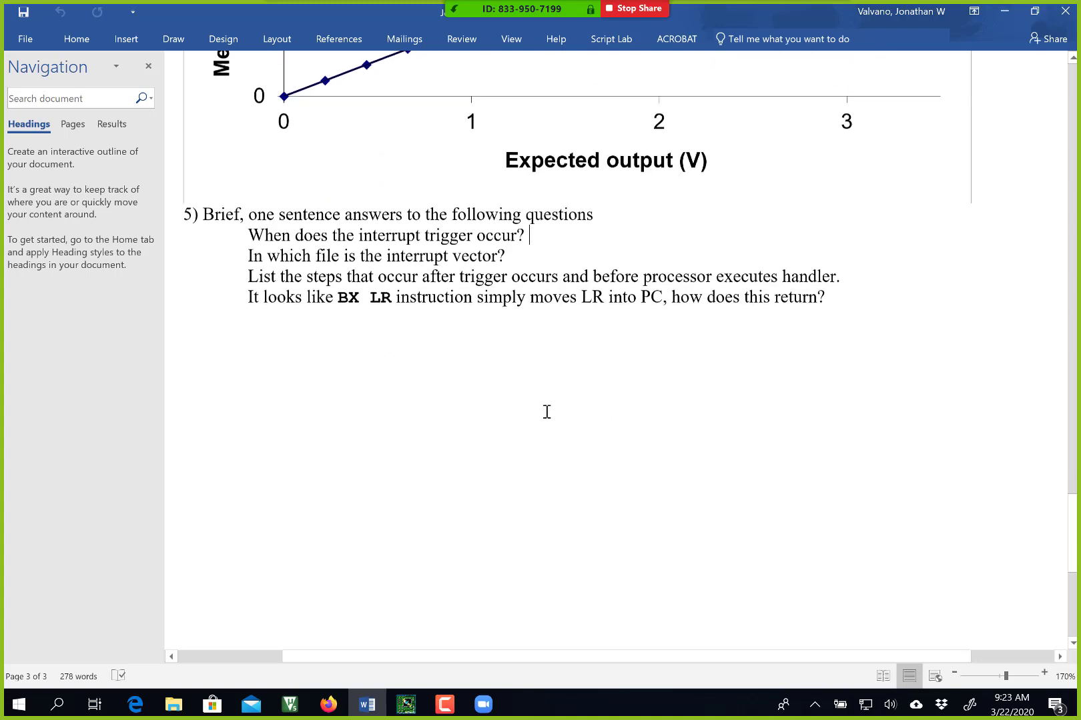
pyautogui.scroll(5, 464, 576)
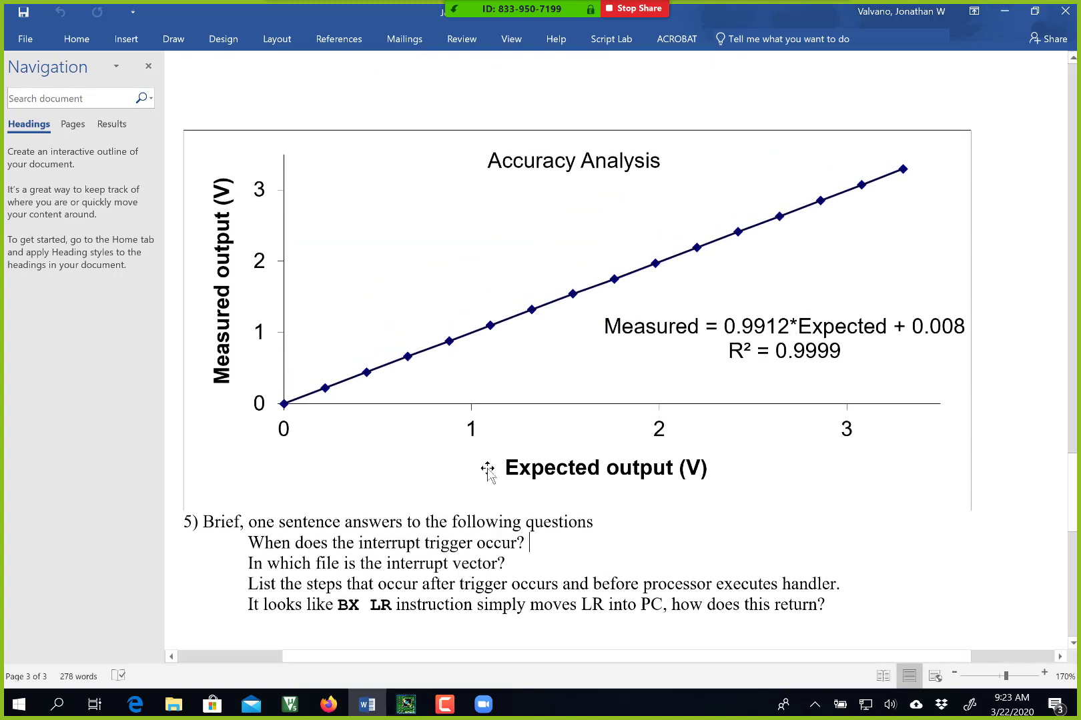
pyautogui.scroll(-2, 509, 433)
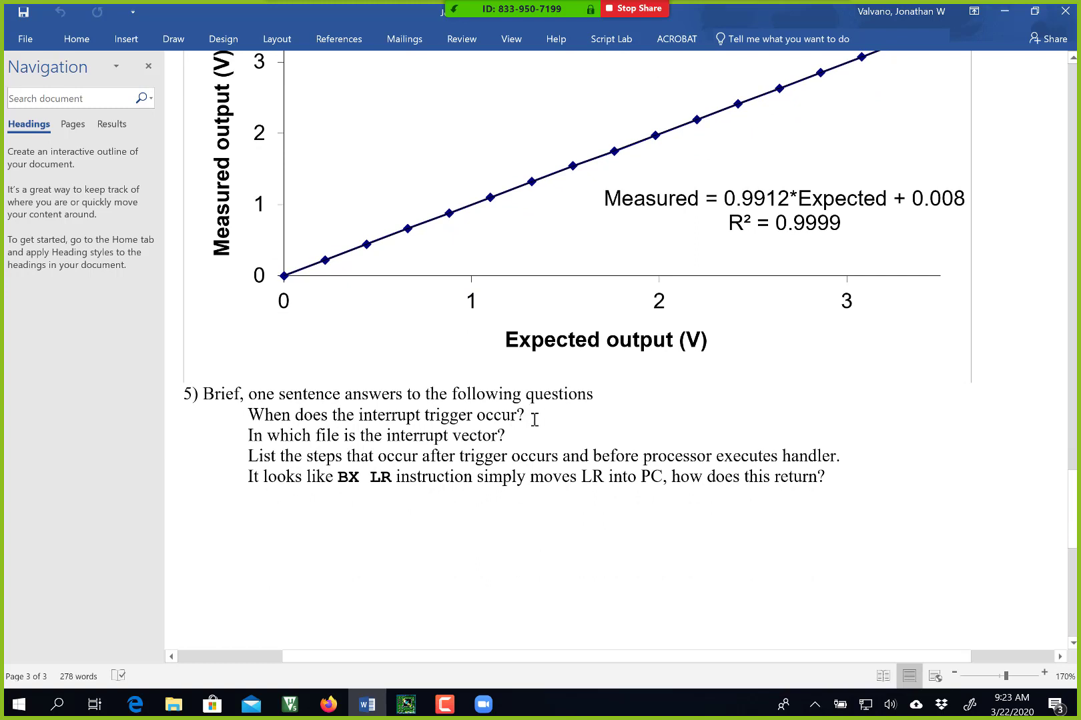
pyautogui.click(534, 419)
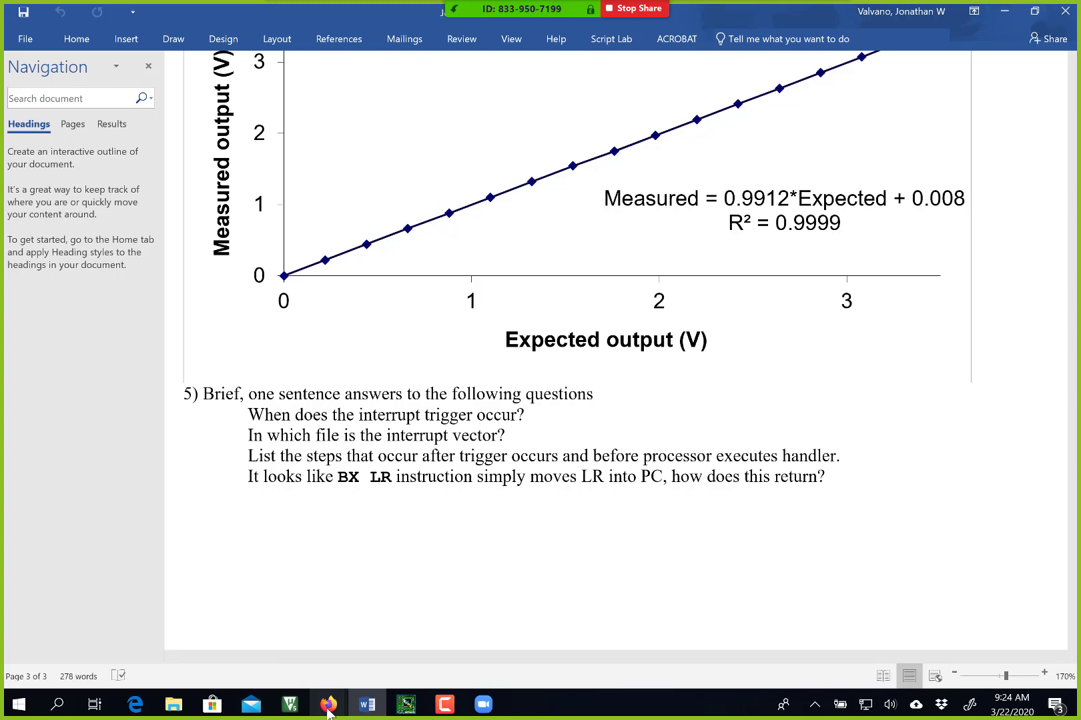
pyautogui.scroll(3, 573, 506)
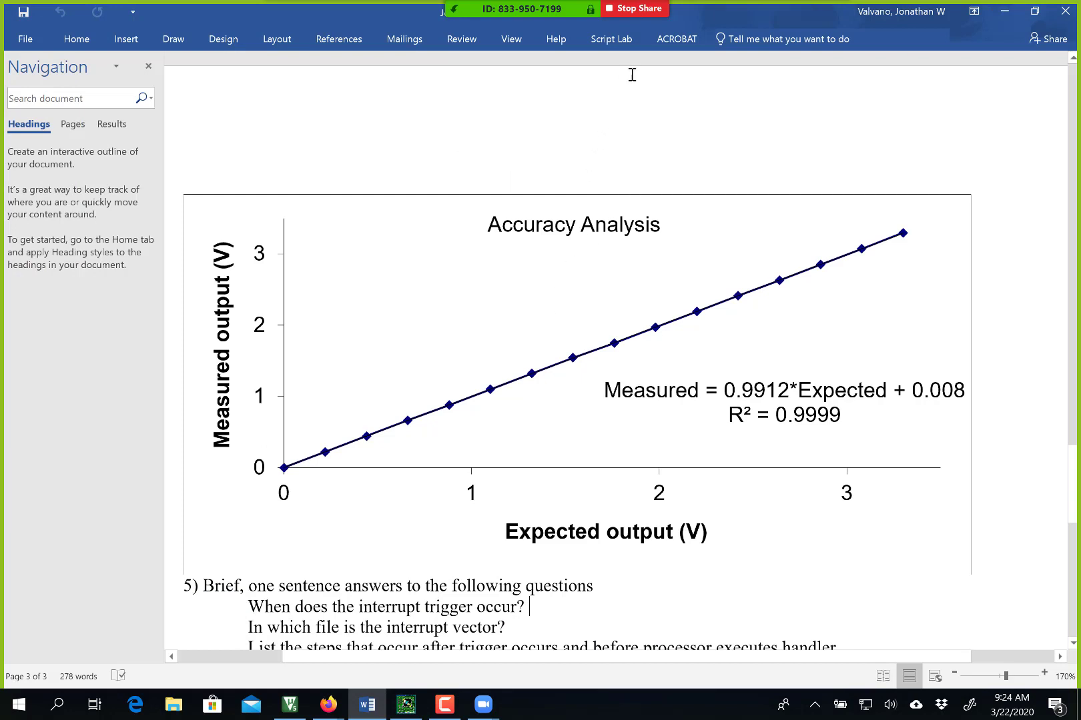
# - Close the scope window, start Zoom camera video, and open the camera list
pyautogui.click(407, 705)
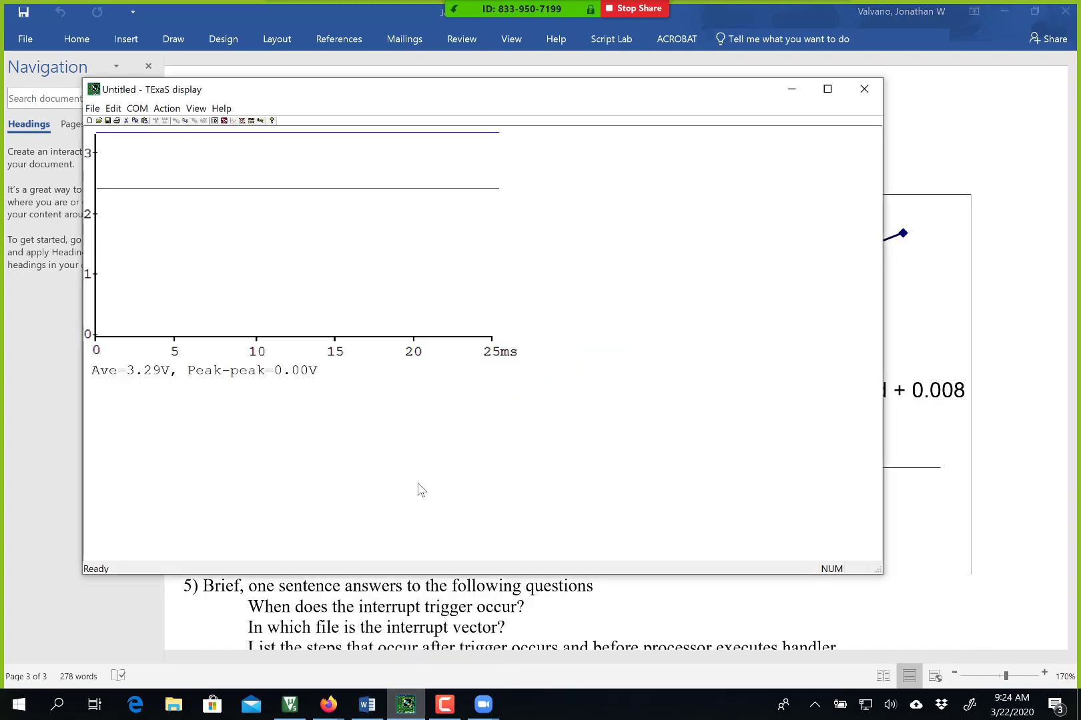
pyautogui.hotkey('alt', 'F4')
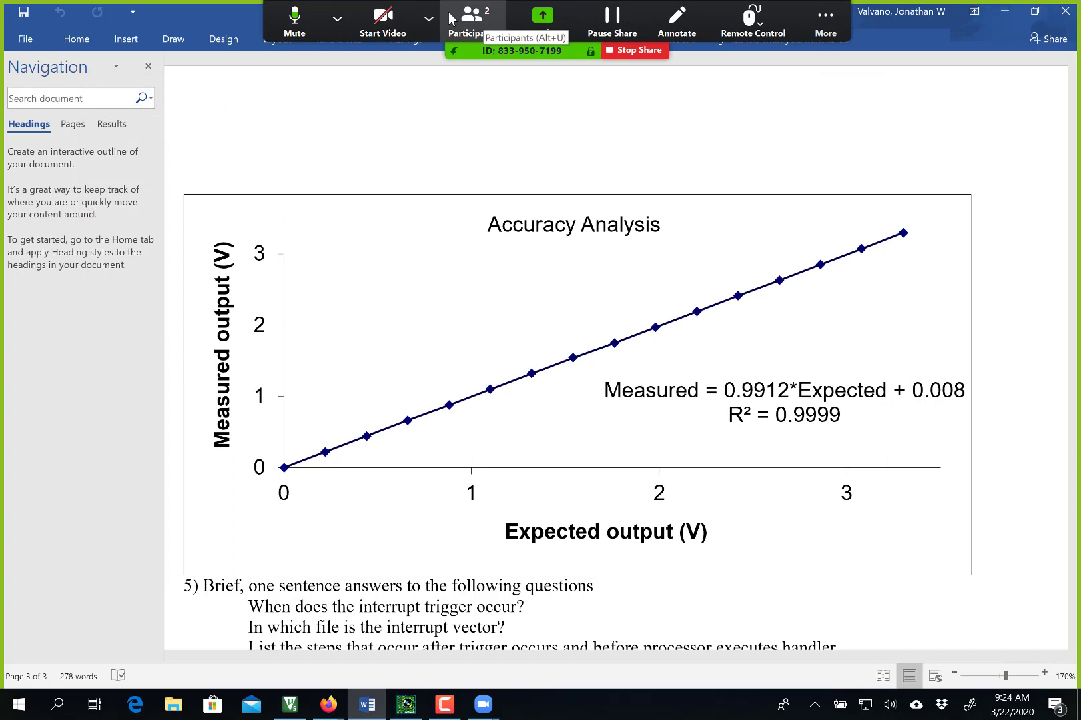
pyautogui.click(429, 19)
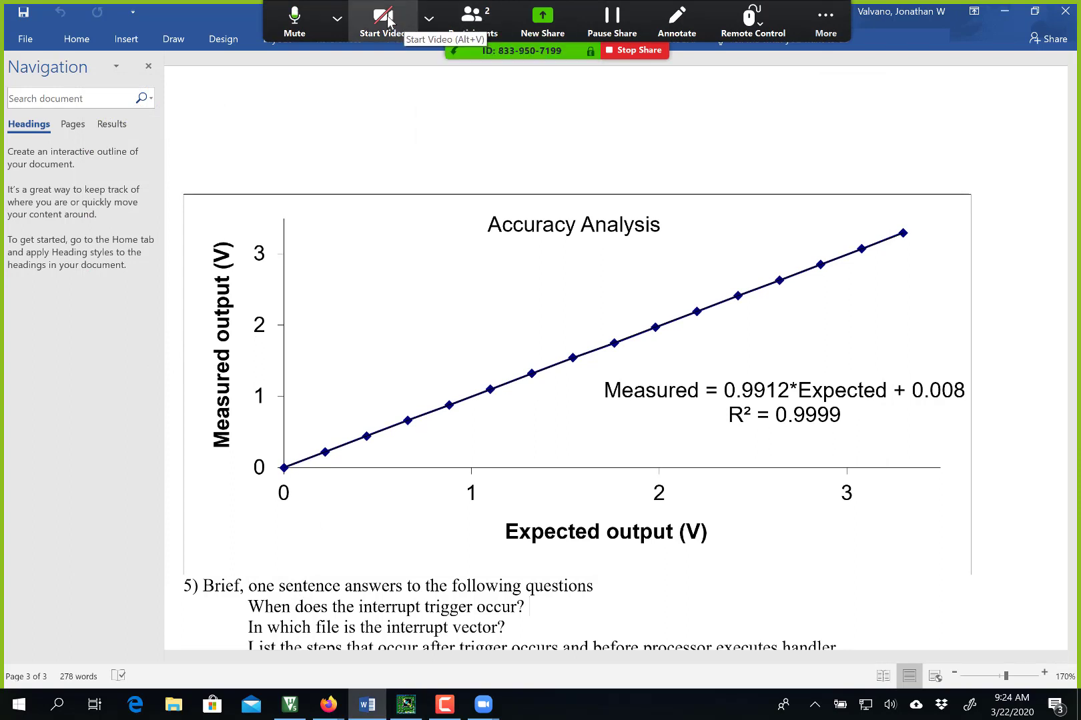
pyautogui.click(388, 23)
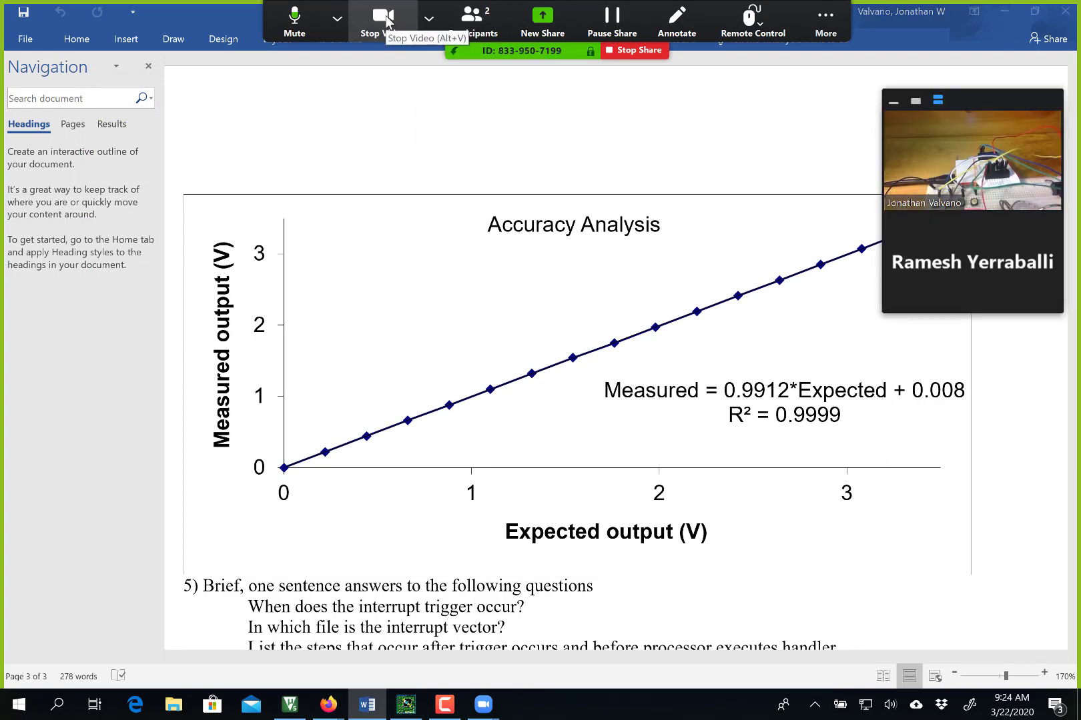
pyautogui.click(429, 18)
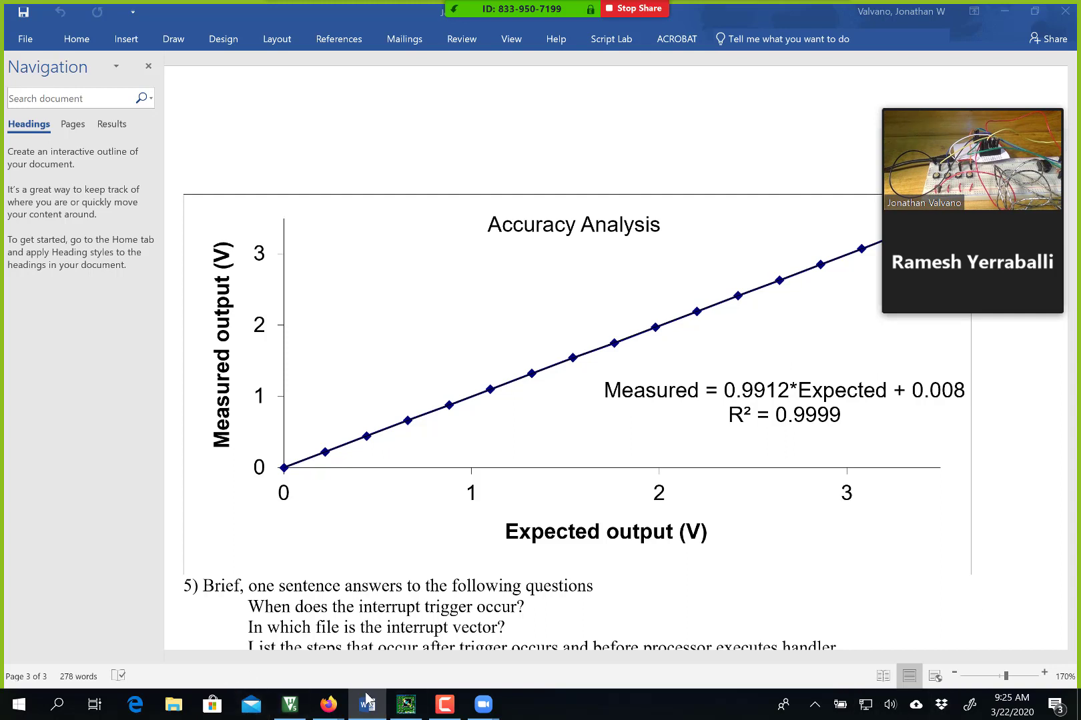
# - Bring the TExaS scope window back up and shift it left, clear of the video
pyautogui.click(406, 709)
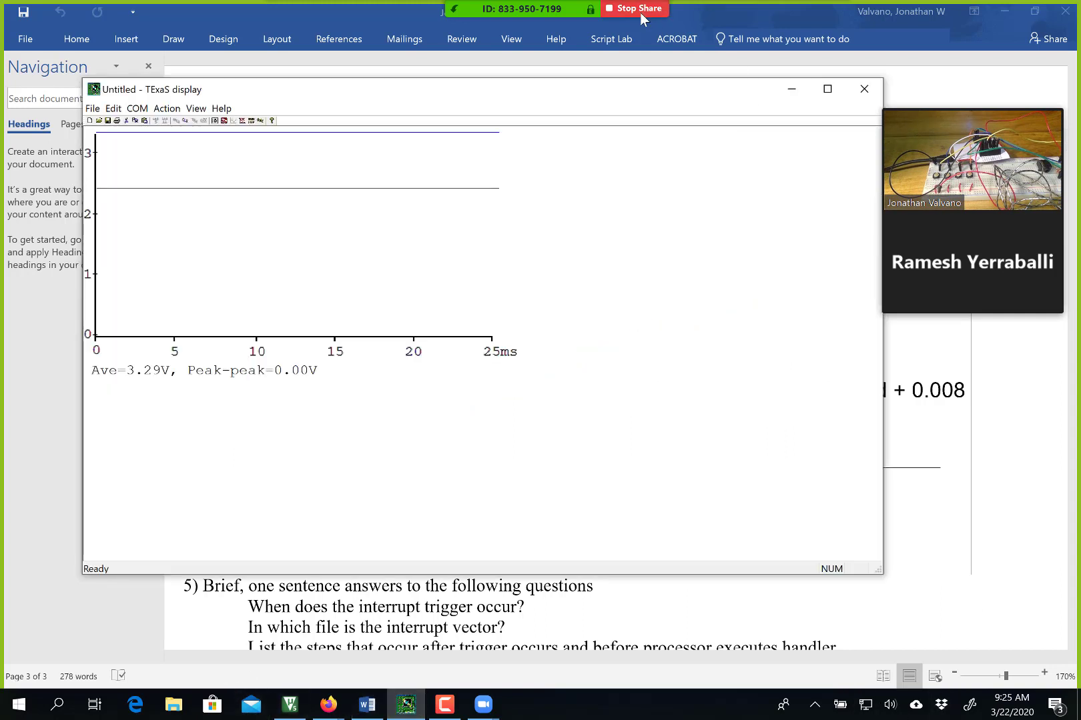
pyautogui.moveTo(529, 95); pyautogui.dragTo(475, 99)
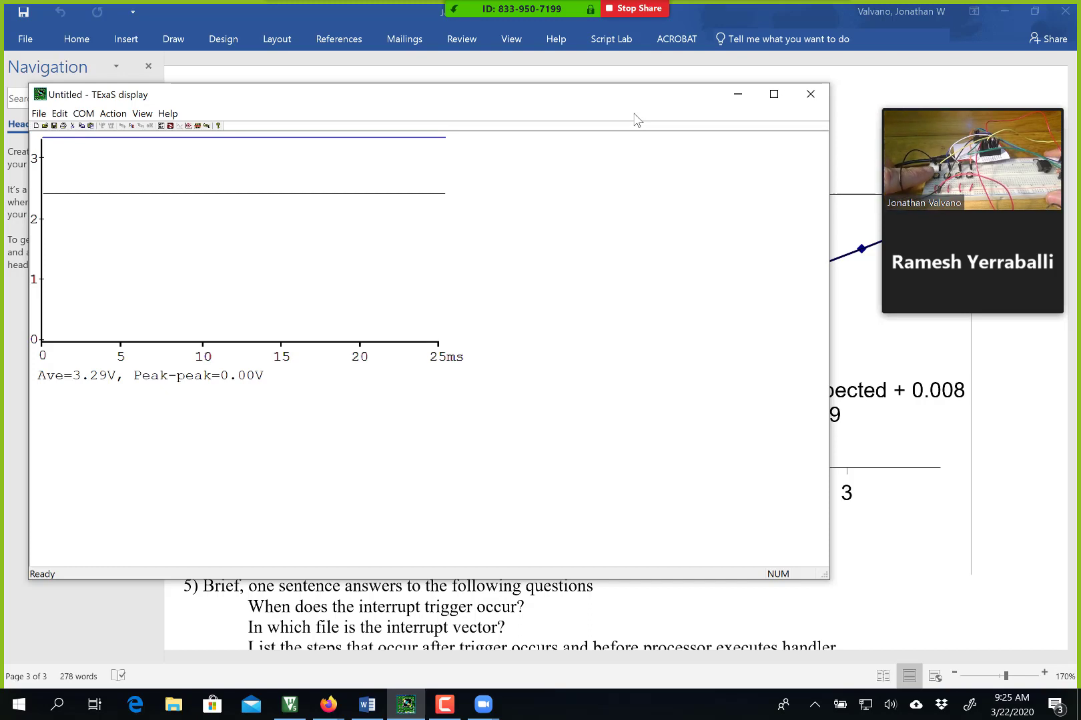
# - Maximize TExaS display, close its serial port, and reopen the next port, COM29
pyautogui.press('super+Up')
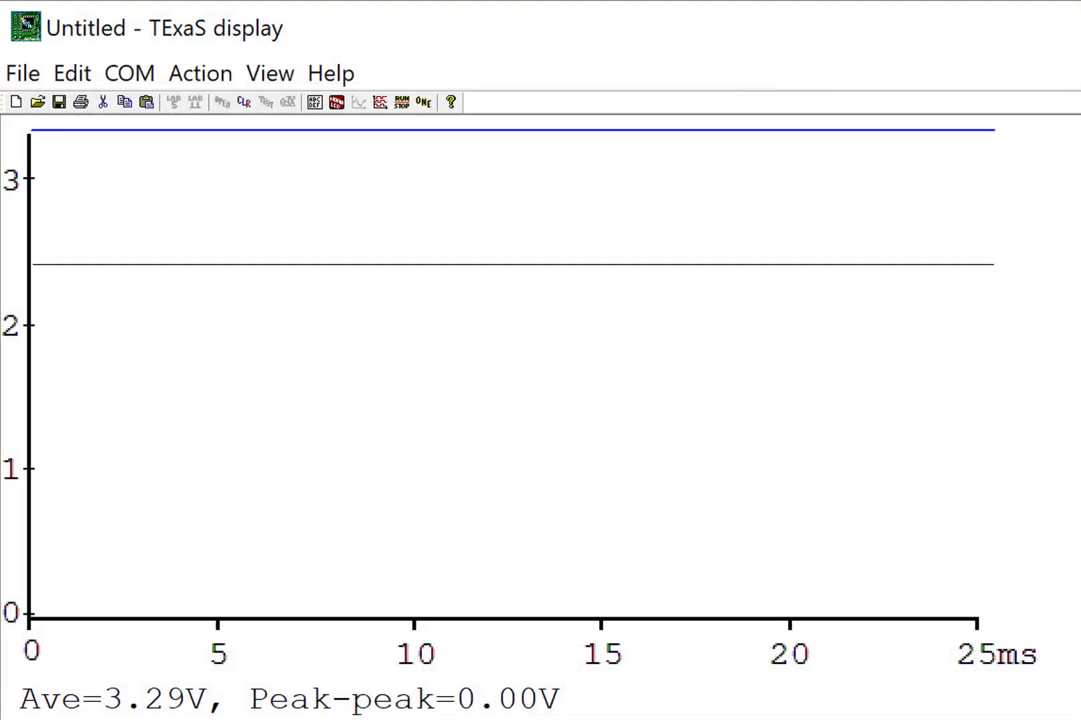
pyautogui.click(135, 76)
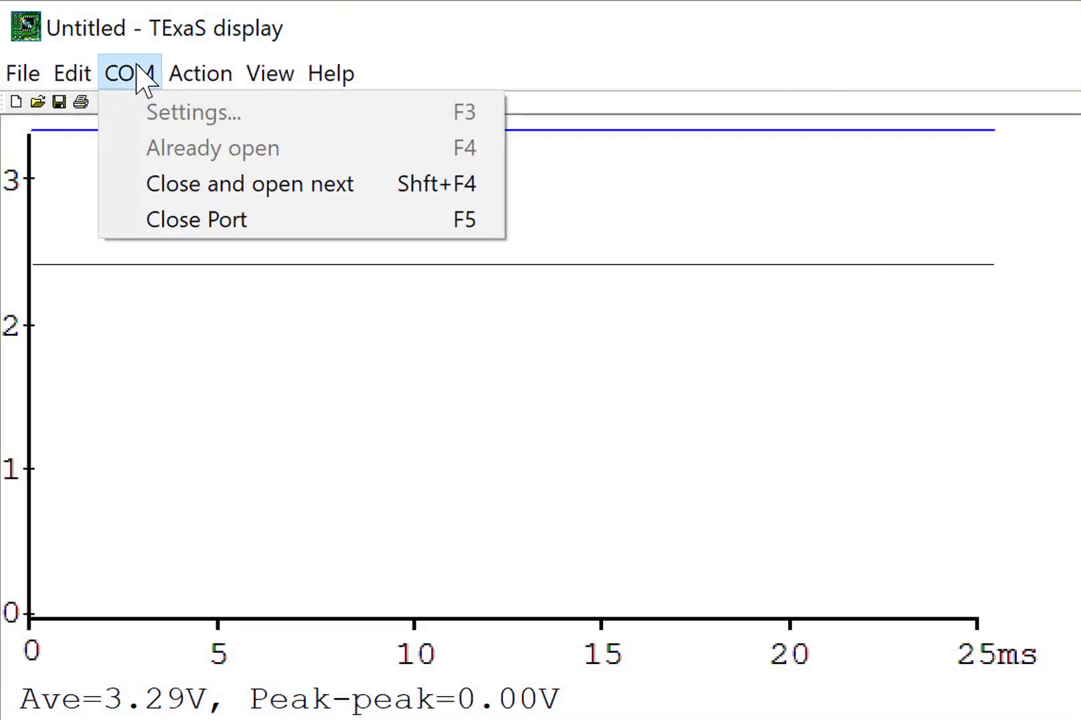
pyautogui.click(171, 221)
pyautogui.click(146, 79)
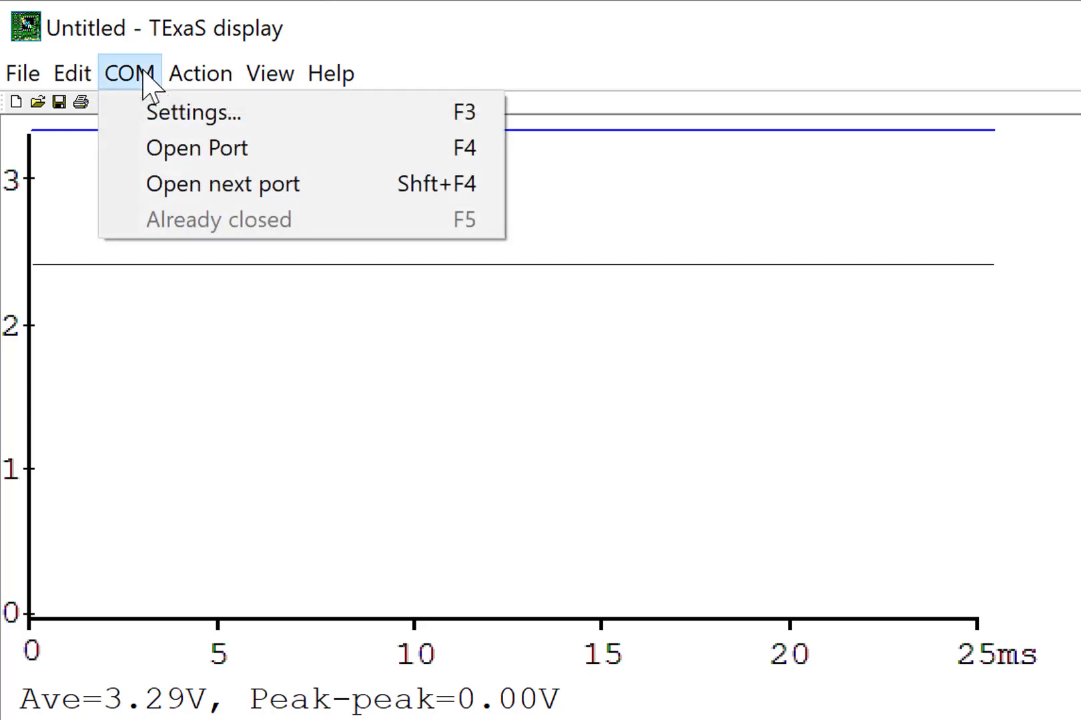
pyautogui.click(186, 185)
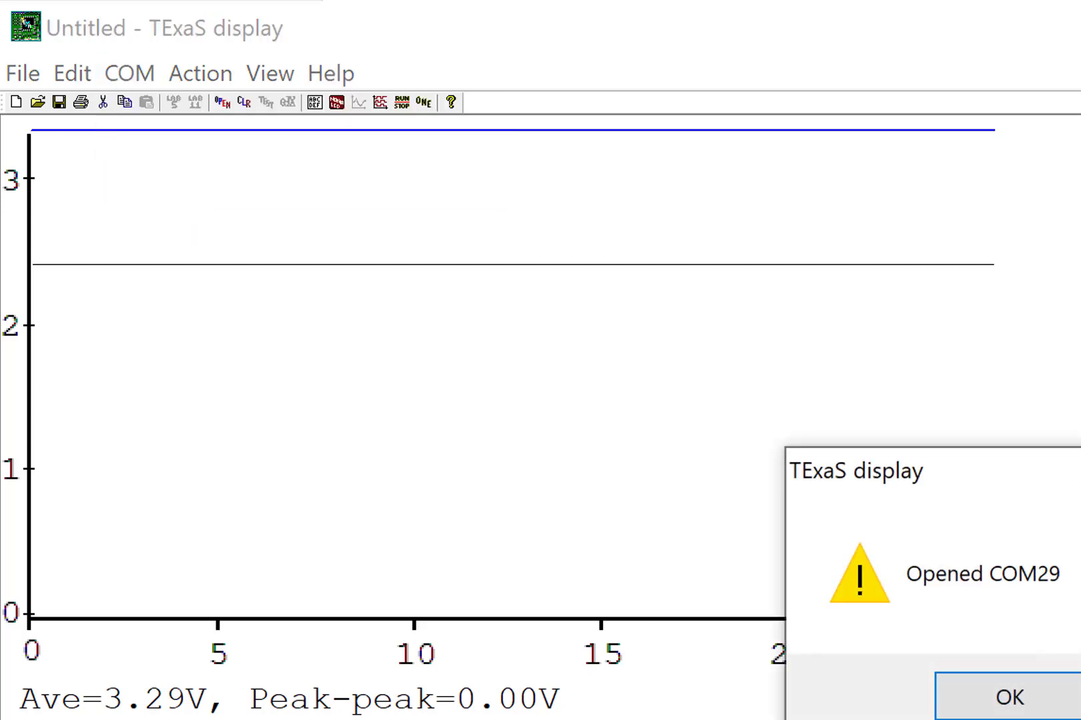
pyautogui.click(1020, 701)
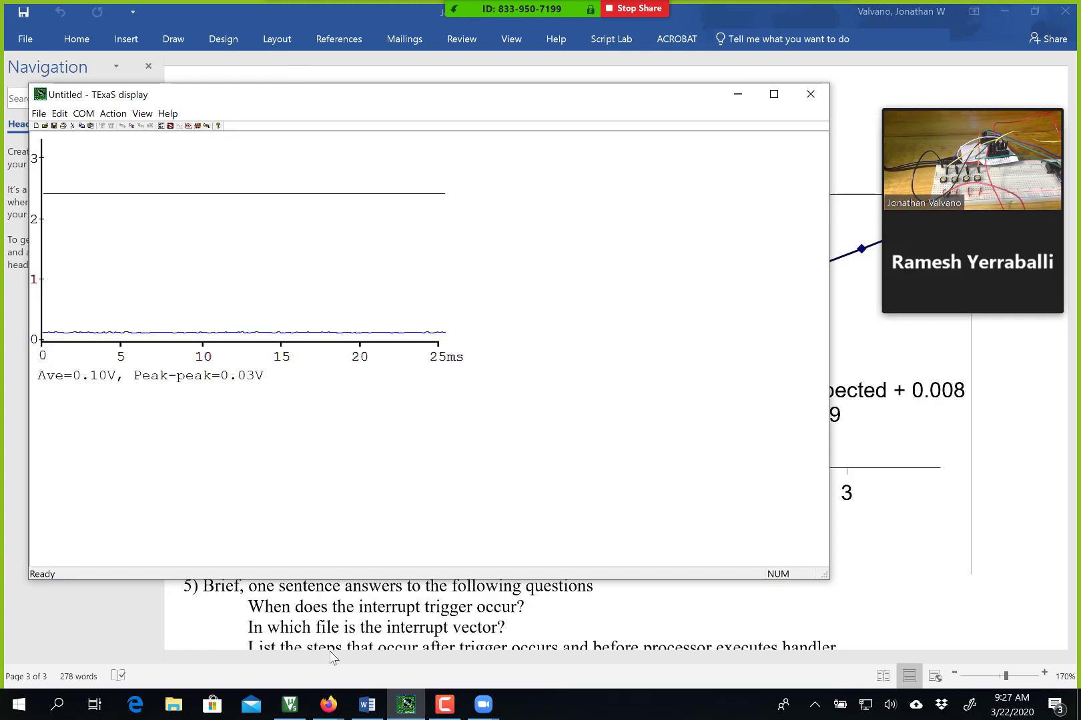
# - Bring Keil µVision to the front, showing the Lab6.c switch input, tone loop and LaunchPad initialisation code
pyautogui.click(283, 692)
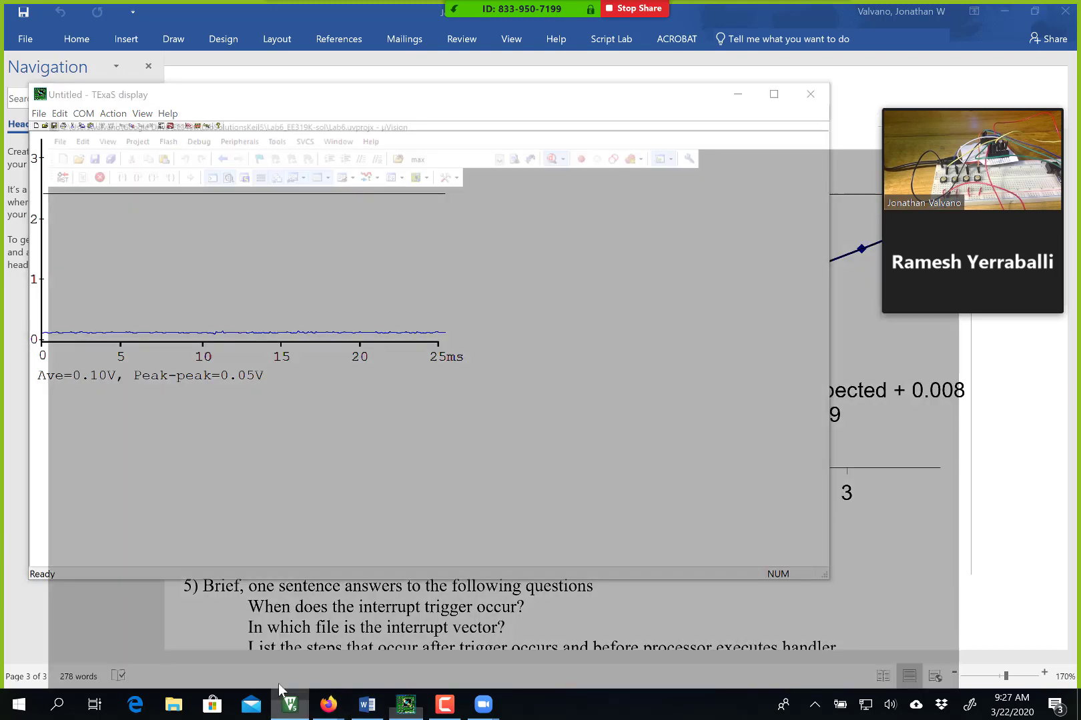
pyautogui.scroll(4, 574, 354)
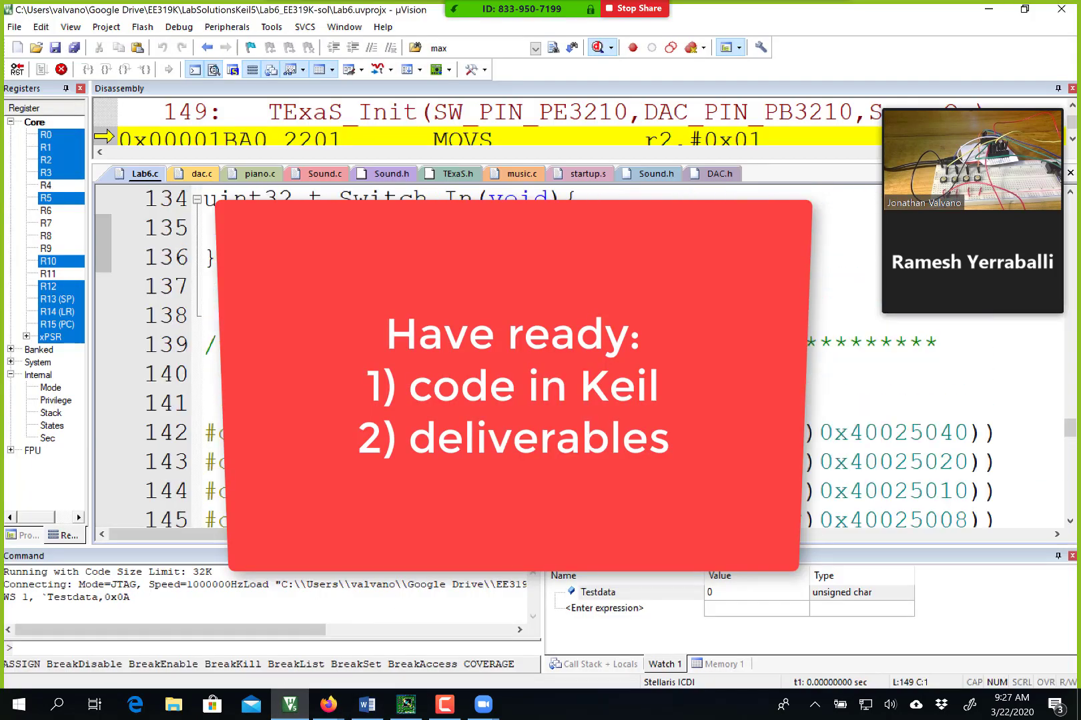
pyautogui.scroll(-5, 574, 354)
pyautogui.scroll(-2, 574, 354)
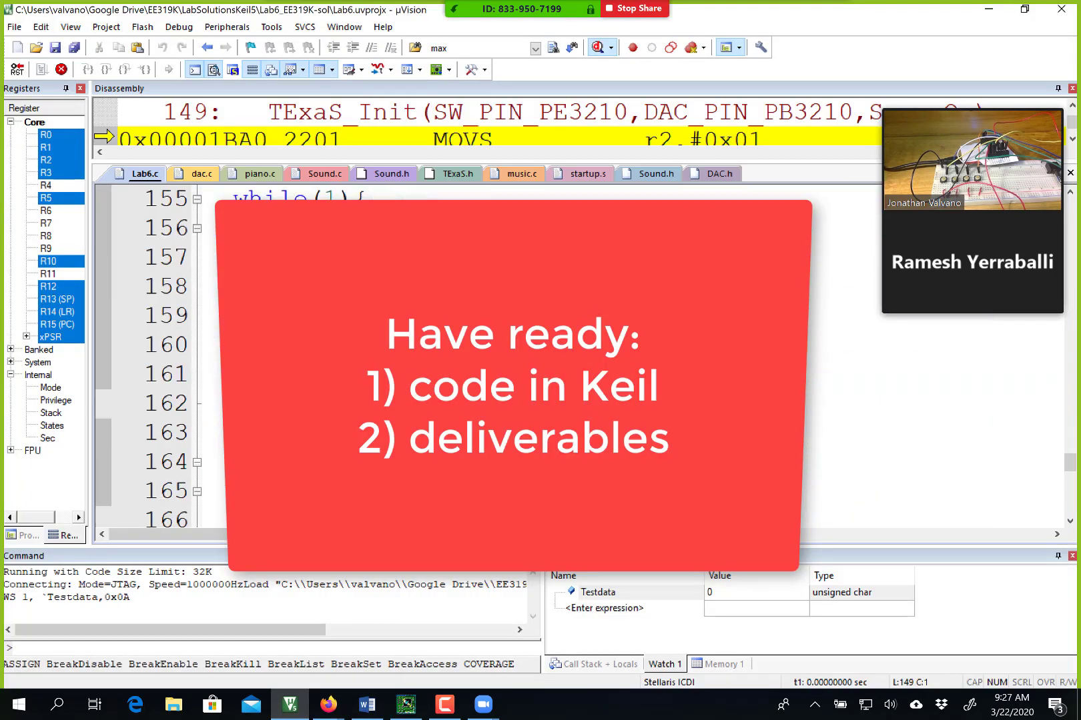
pyautogui.scroll(-3, 575, 354)
pyautogui.scroll(-6, 575, 355)
pyautogui.scroll(7, 574, 354)
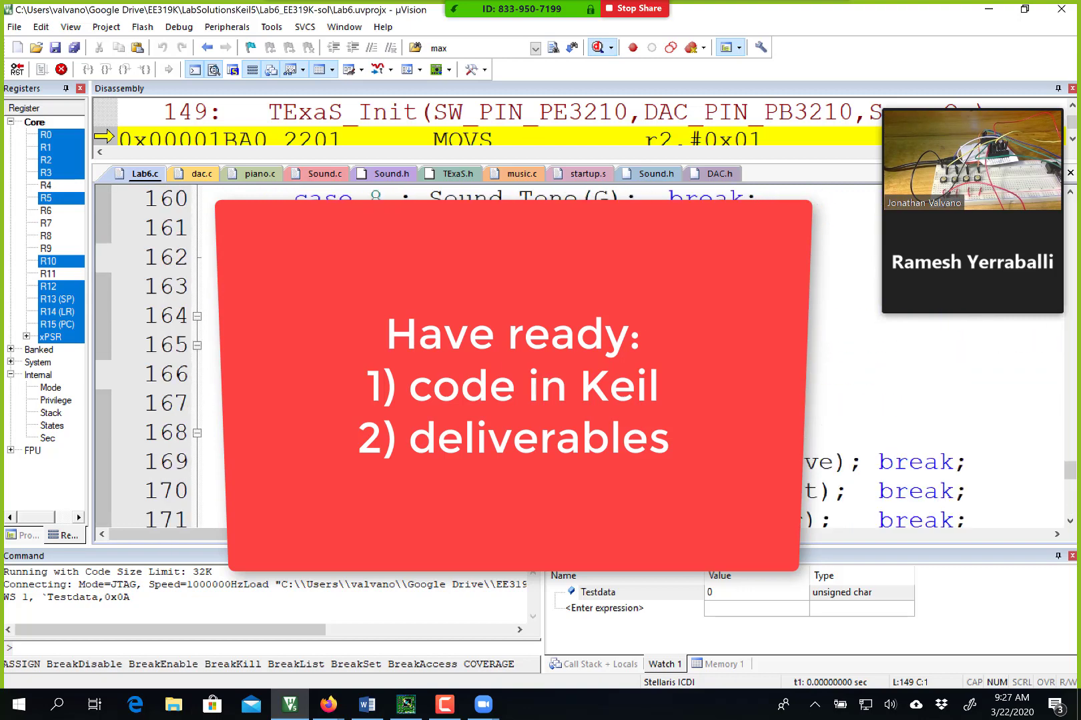
pyautogui.scroll(6, 574, 355)
pyautogui.scroll(5, 574, 354)
pyautogui.scroll(5, 574, 354)
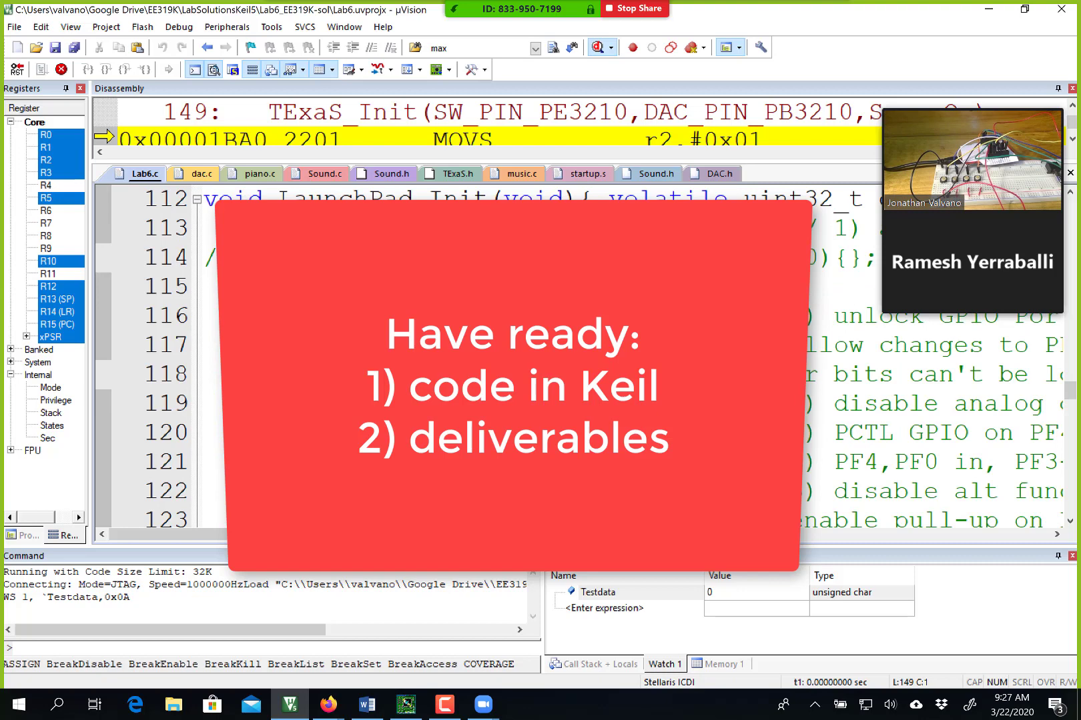
pyautogui.scroll(4, 574, 354)
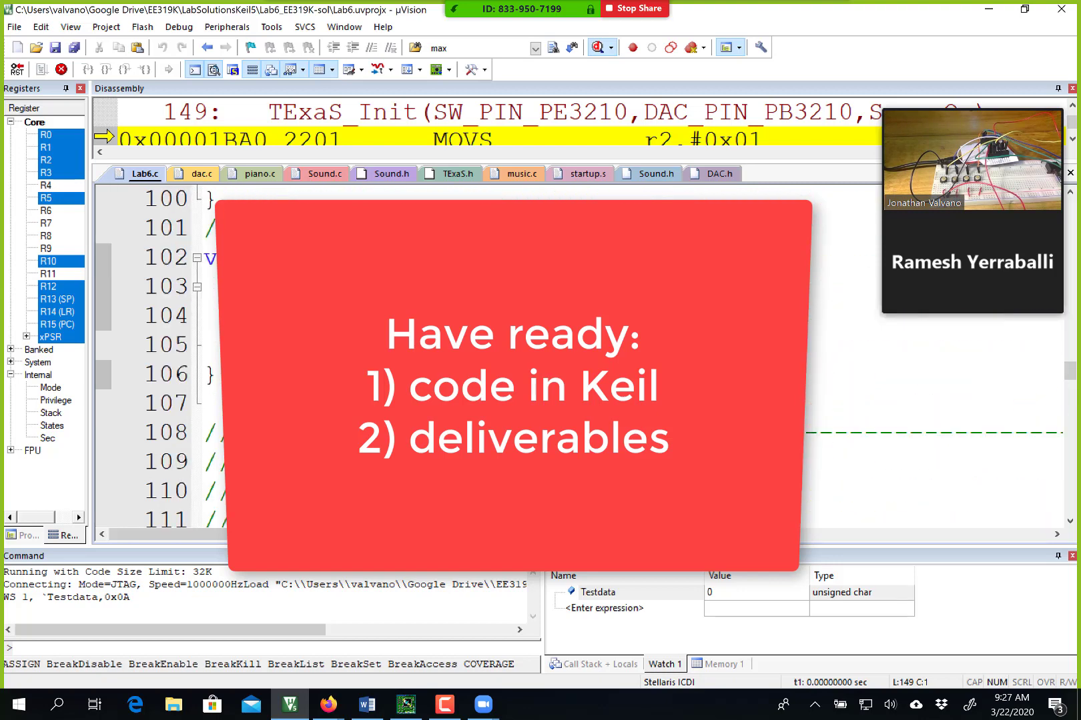